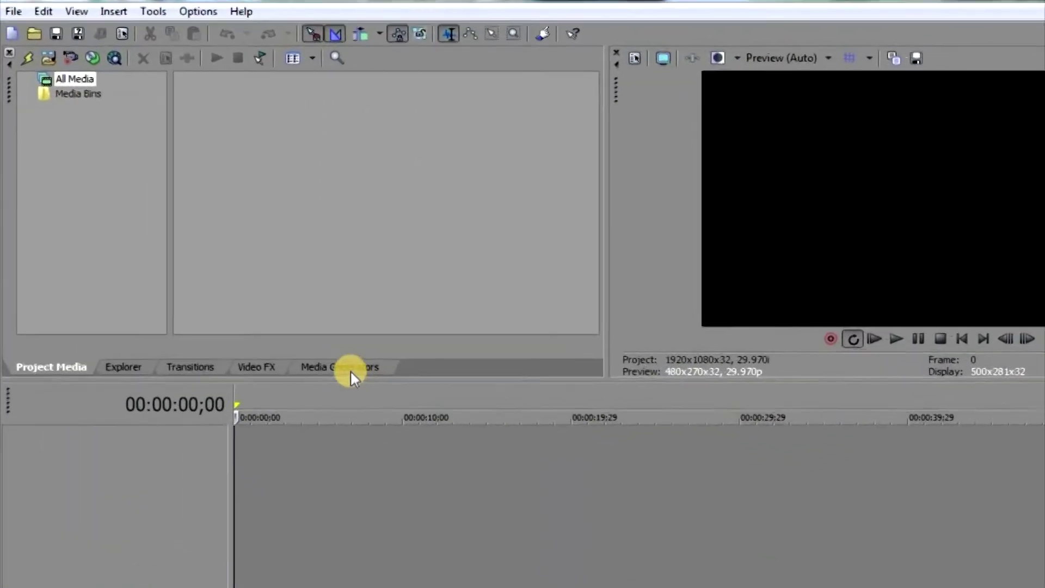
Drag the White Solid Color media generator onto the timeline.
click(177, 362)
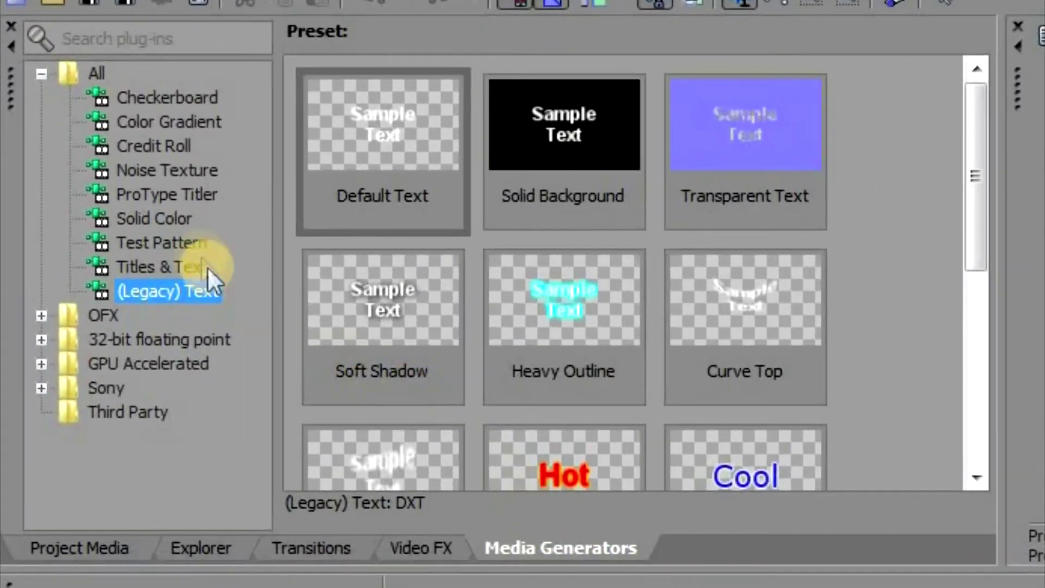
click(133, 198)
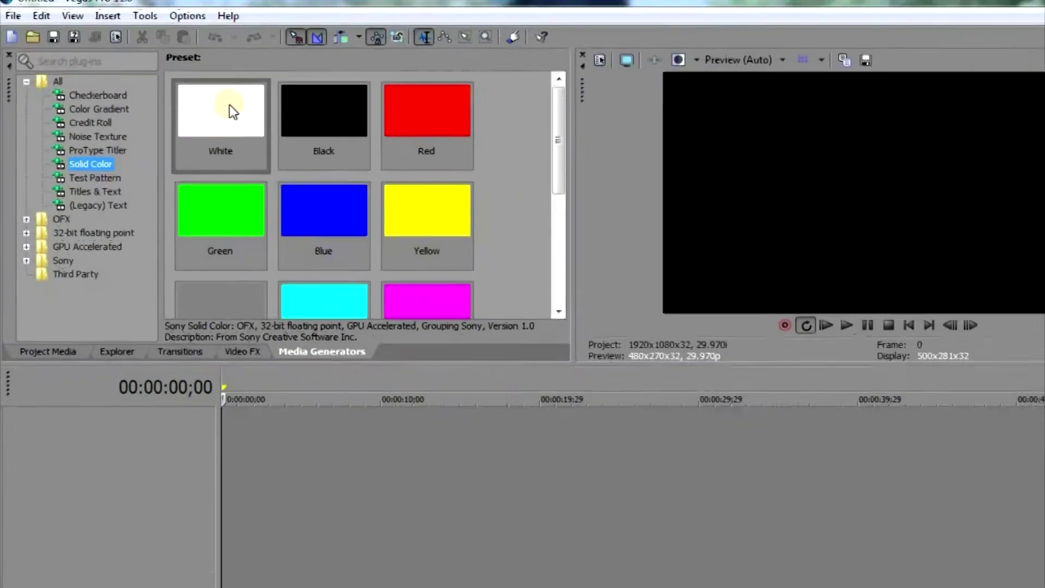
drag(230, 105, 252, 472)
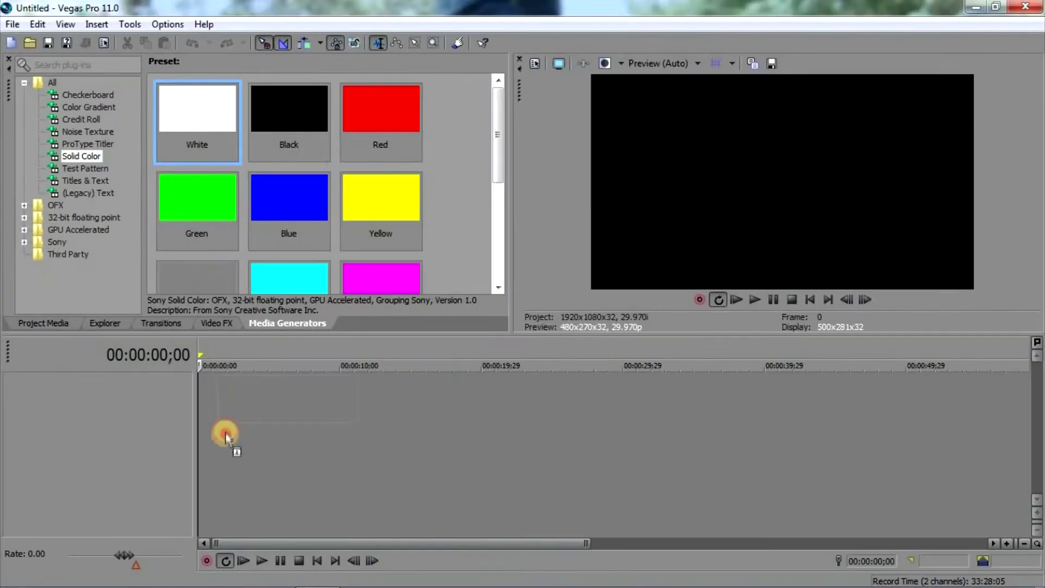
drag(191, 426, 194, 425)
Set the solid colour to a deep red, hue 347 and value 0.95.
click(205, 228)
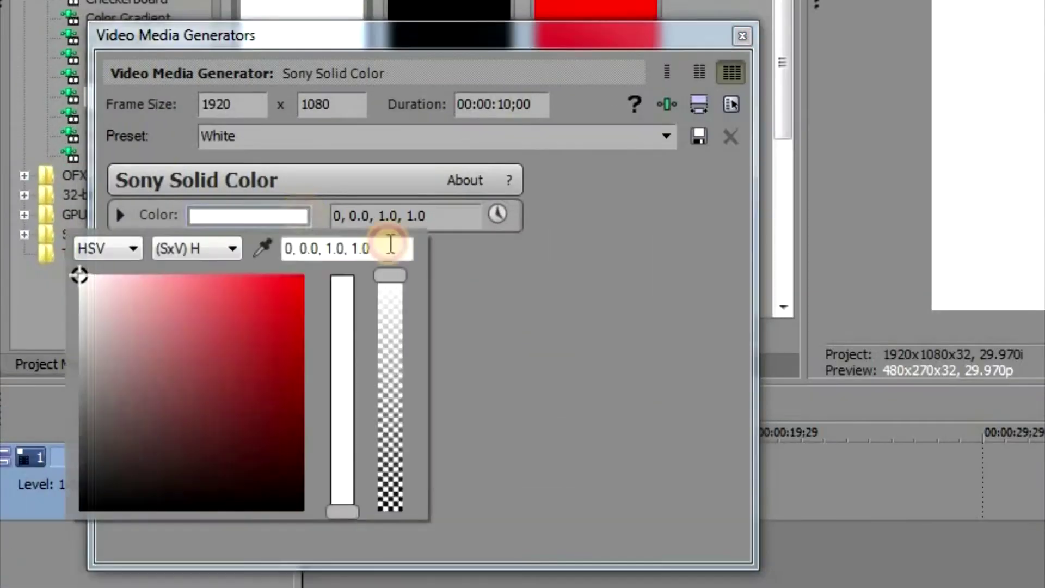
click(189, 276)
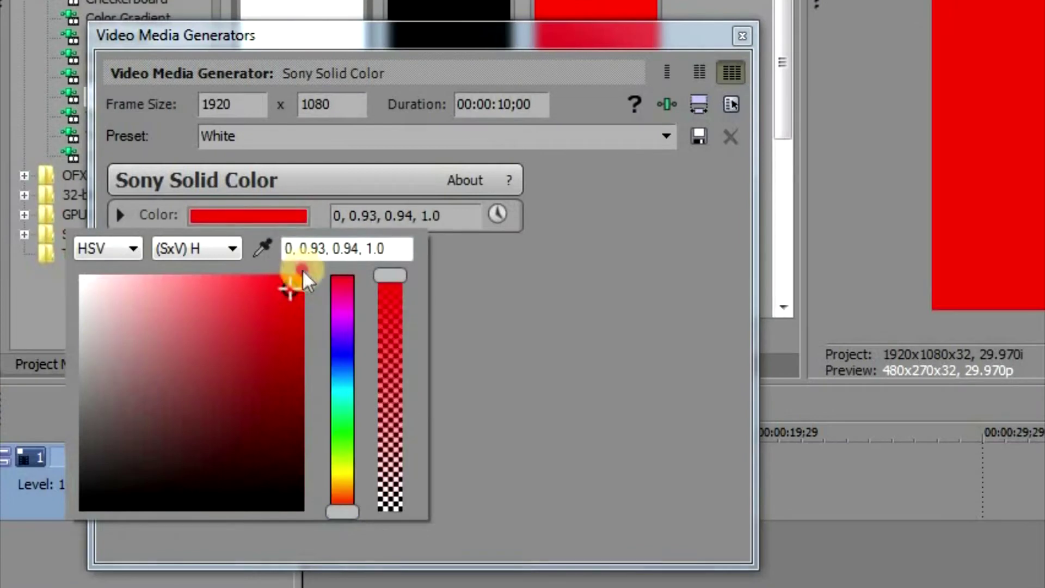
drag(303, 272, 305, 275)
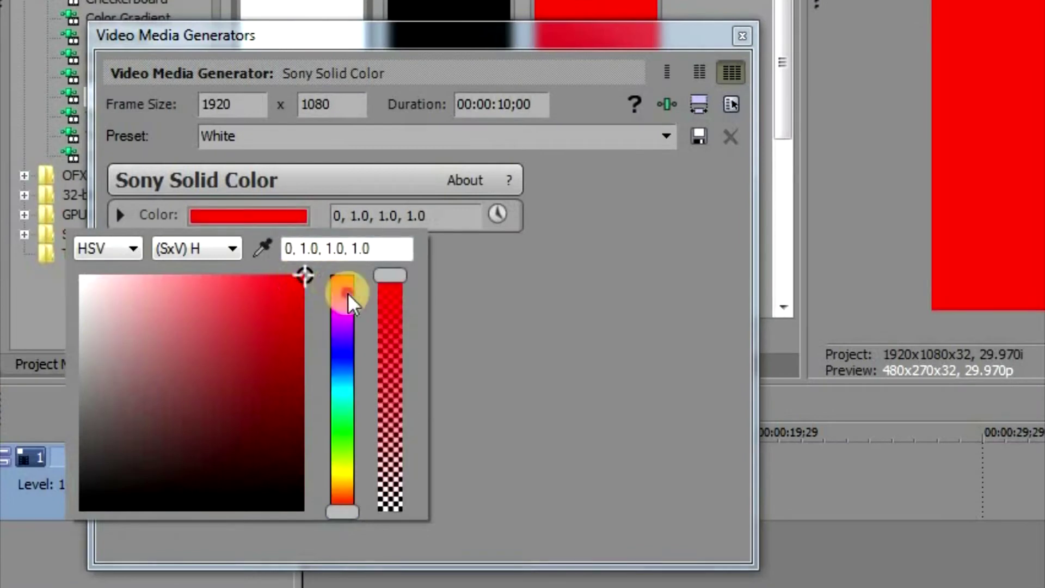
click(346, 291)
click(348, 281)
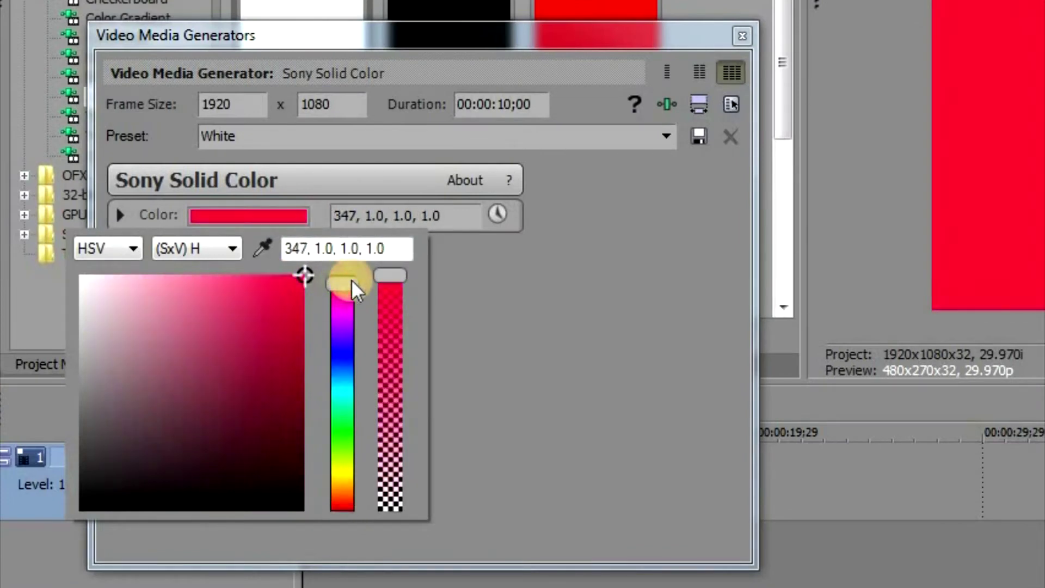
drag(303, 277, 305, 287)
click(742, 37)
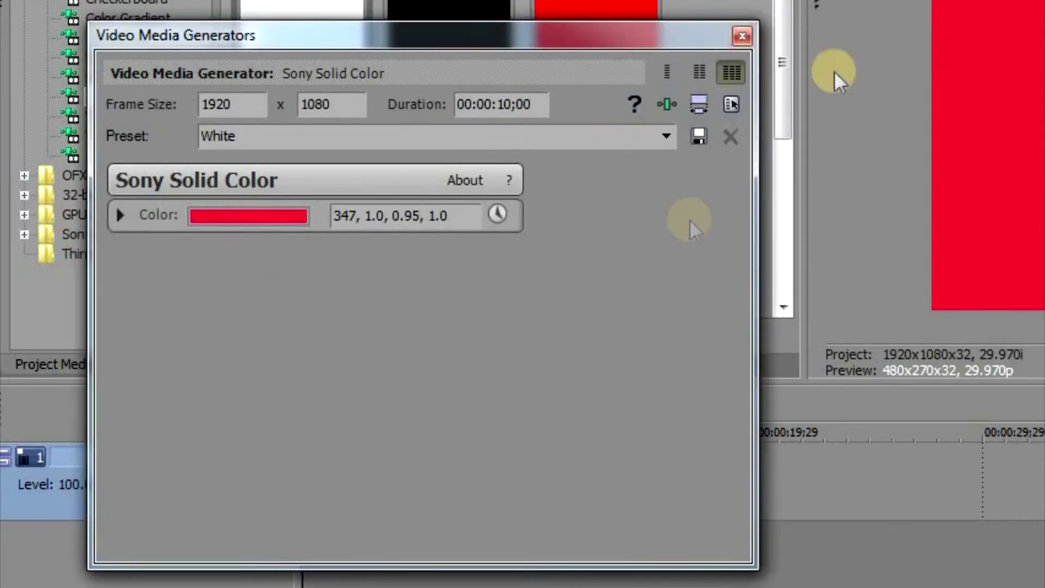
click(741, 38)
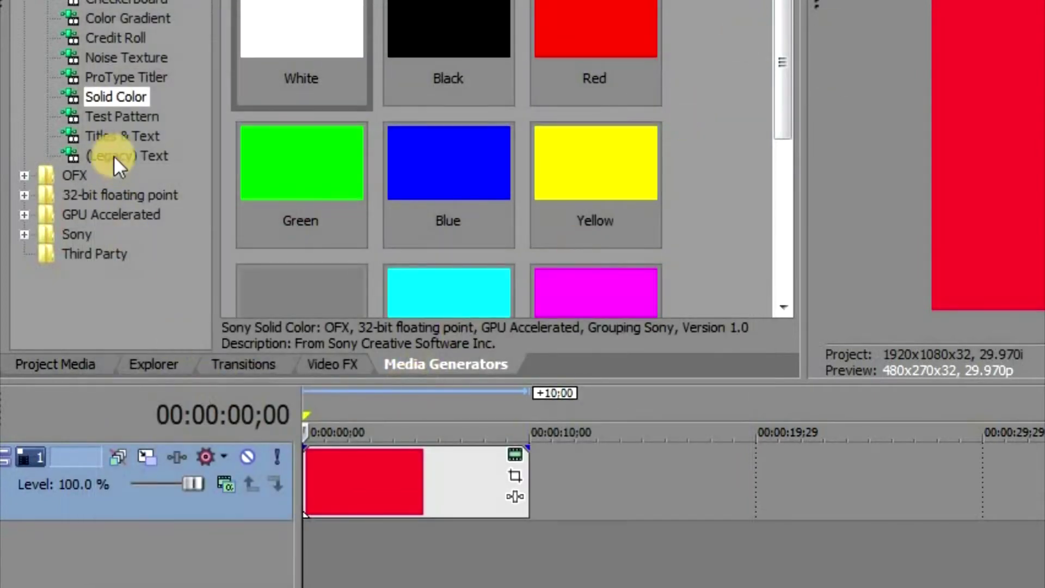
Add a (Legacy) Text Default Text clip on a new track and replace Sample Text with ANIMATION.
click(128, 155)
drag(316, 14, 315, 532)
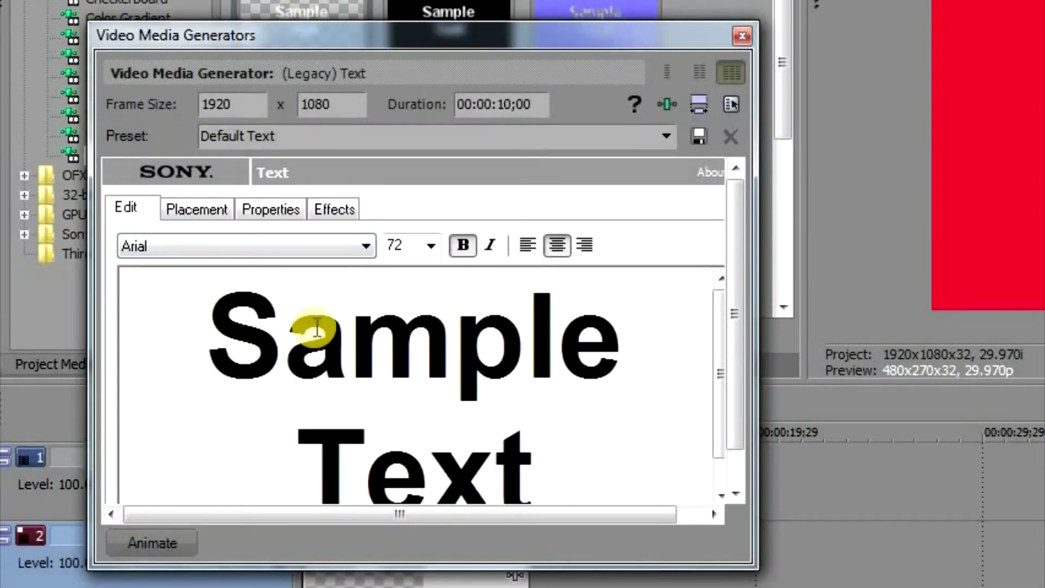
key(Delete)
key(Delete)
key(Delete)
key(Delete)
key(Delete)
key(Delete)
key(Delete)
key(Delete)
key(Delete)
key(Delete)
key(Delete)
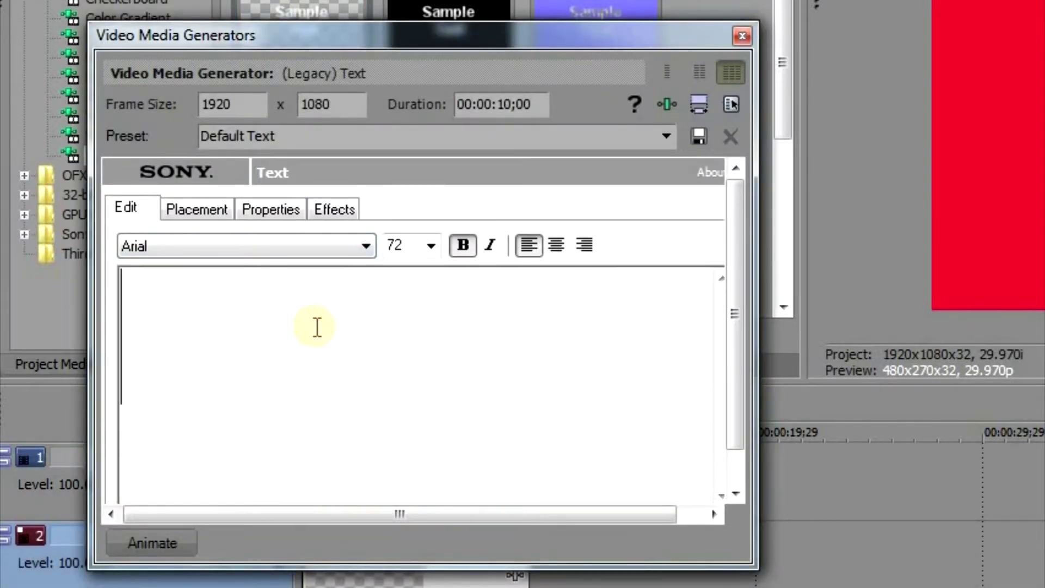
text(ANIMATION)
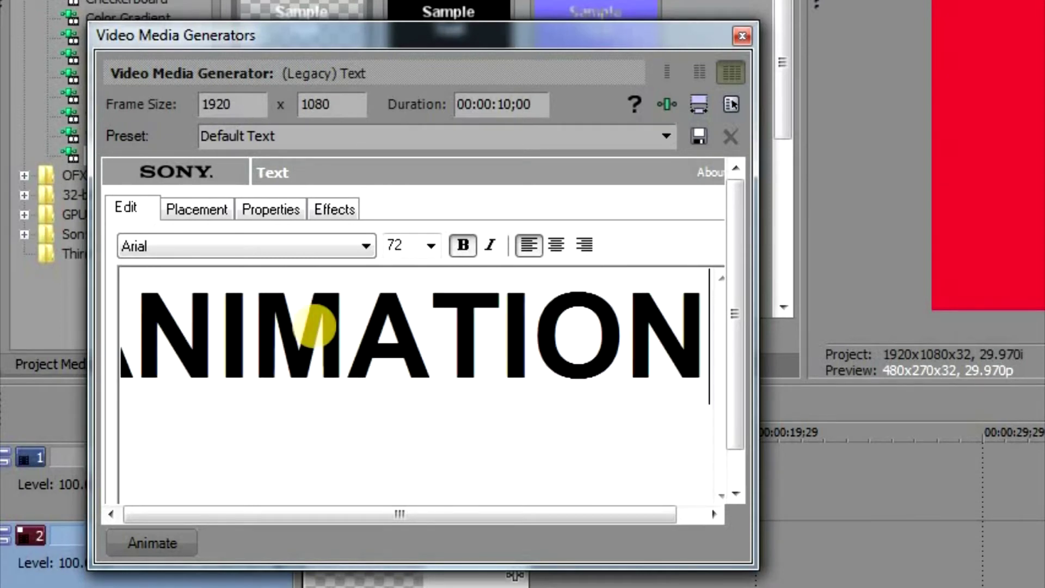
Set the ANIMATION text to Eras Bold ITC at size 90.
click(320, 317)
double_click(320, 317)
click(338, 245)
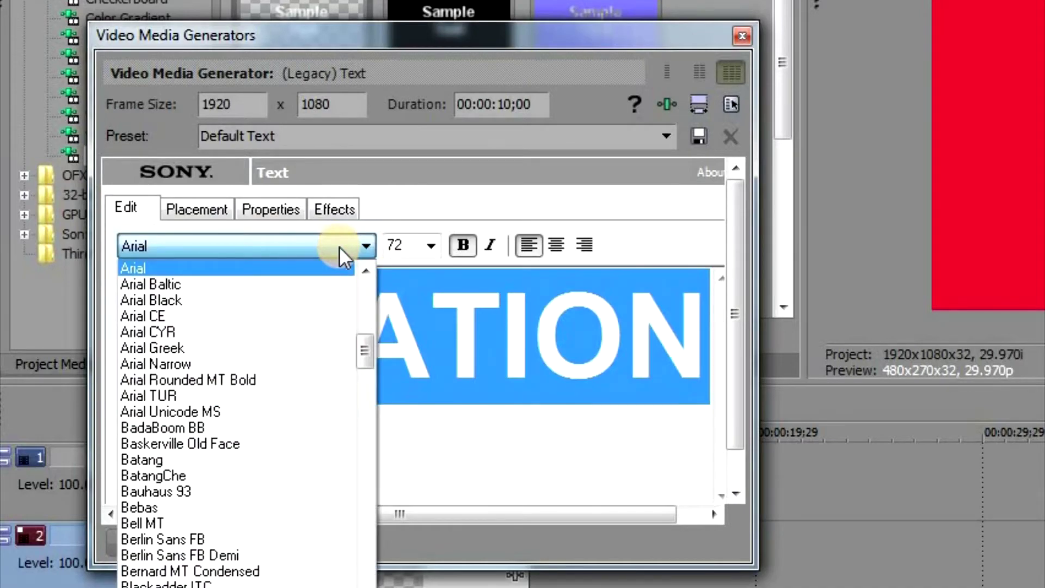
key(e)
scroll(353, 380, down, 3)
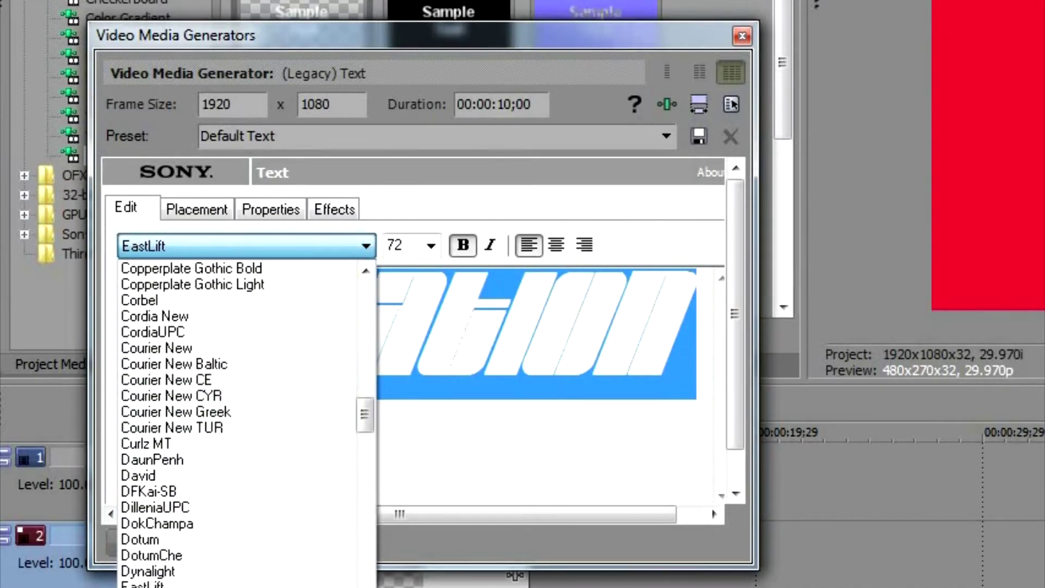
click(350, 402)
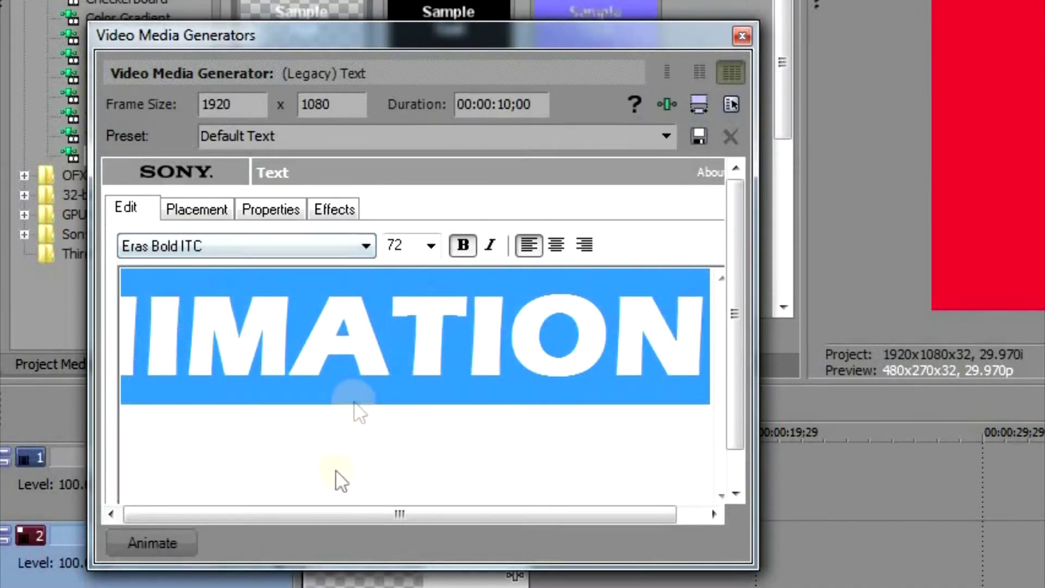
click(432, 247)
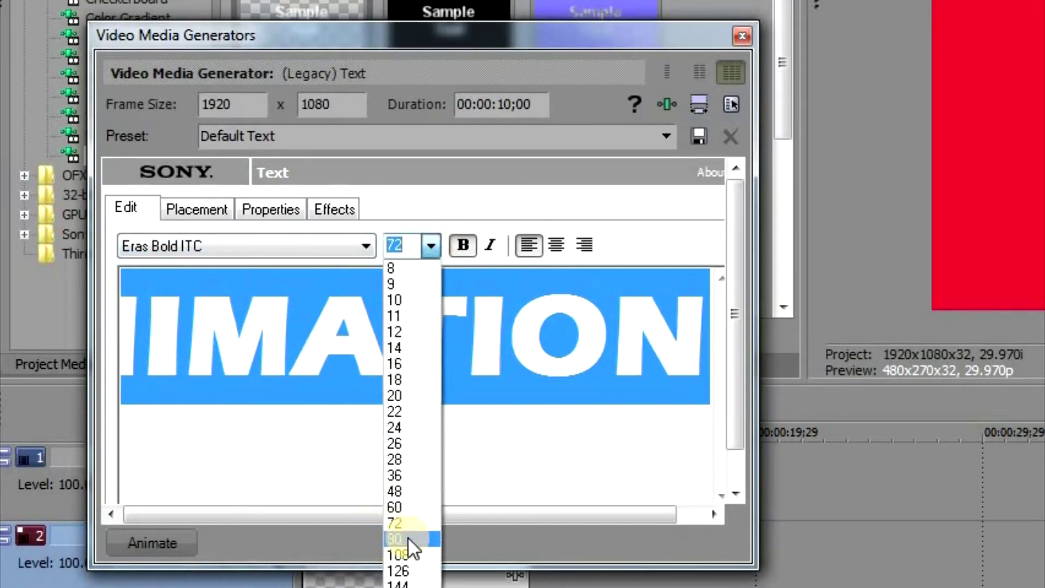
click(407, 539)
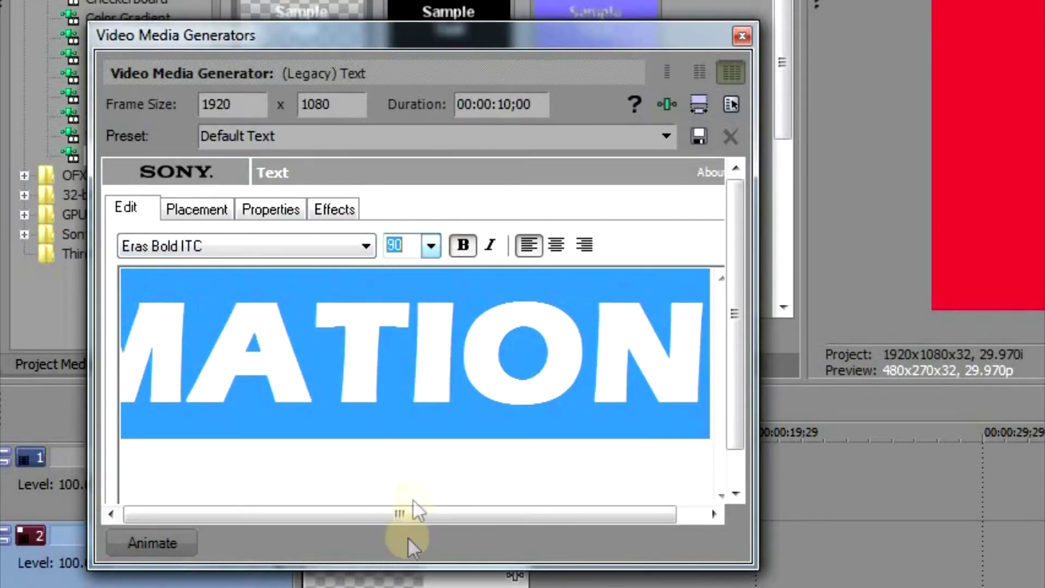
click(738, 26)
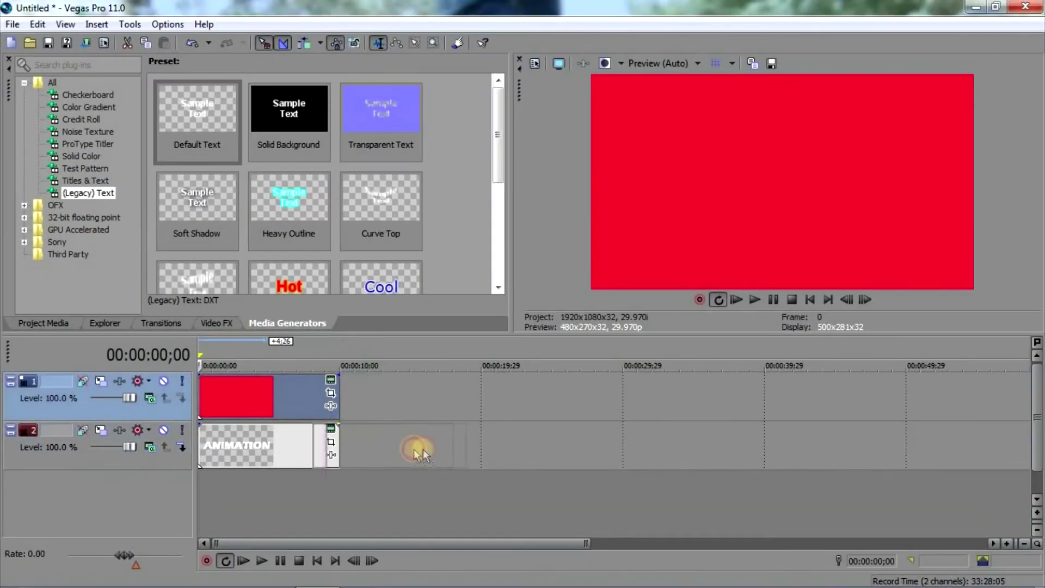
Move the ANIMATION clip to track 1 and add a drop shadow with feather 0.
drag(423, 449, 243, 432)
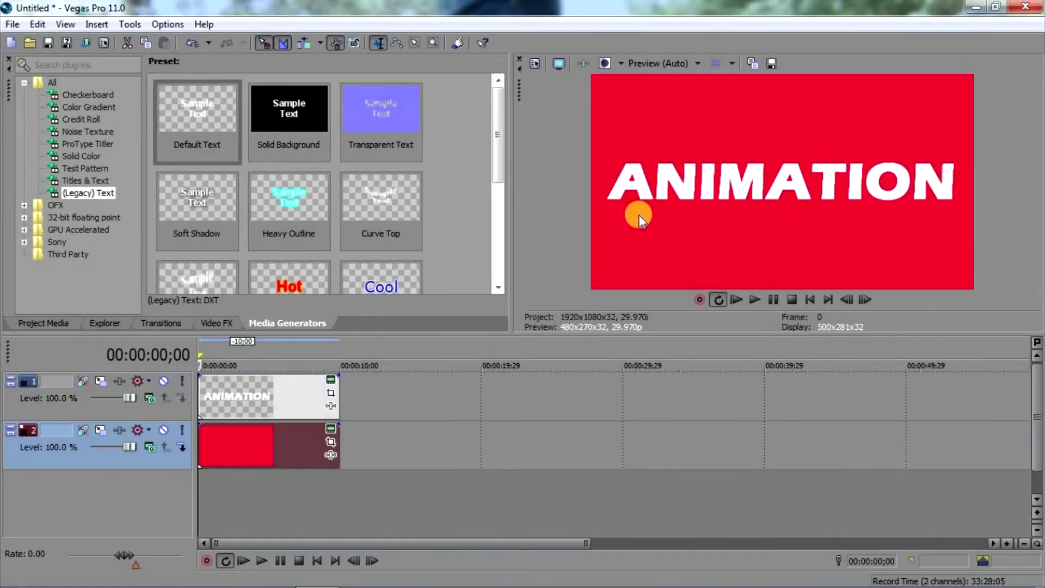
click(330, 380)
click(217, 226)
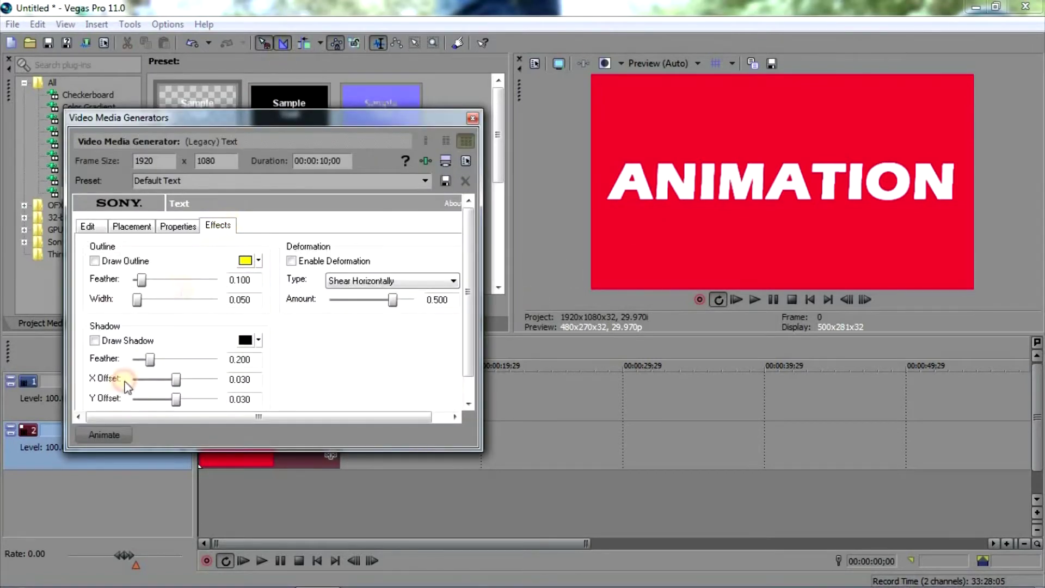
click(94, 340)
click(145, 360)
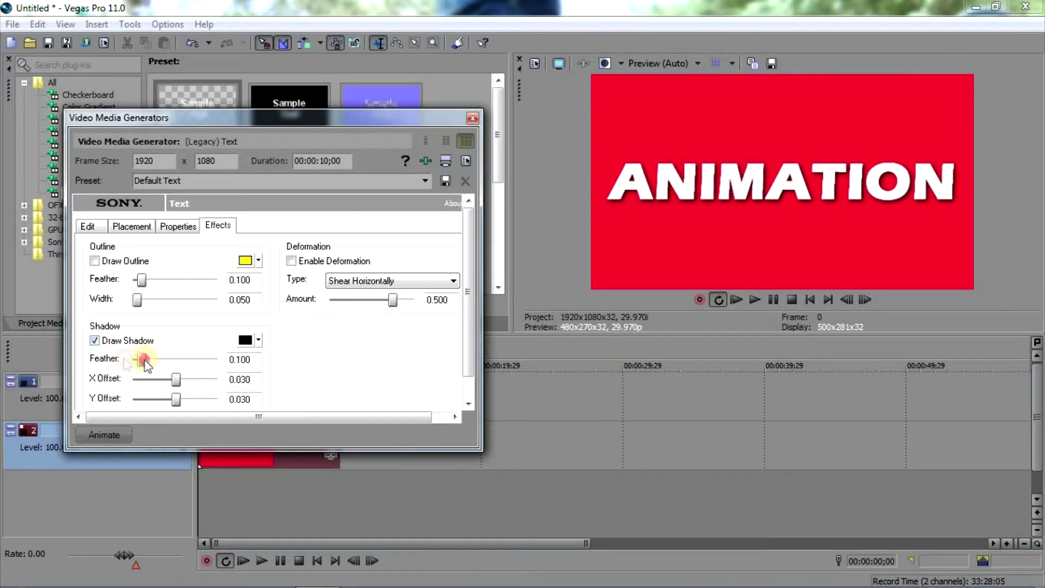
drag(141, 360, 125, 358)
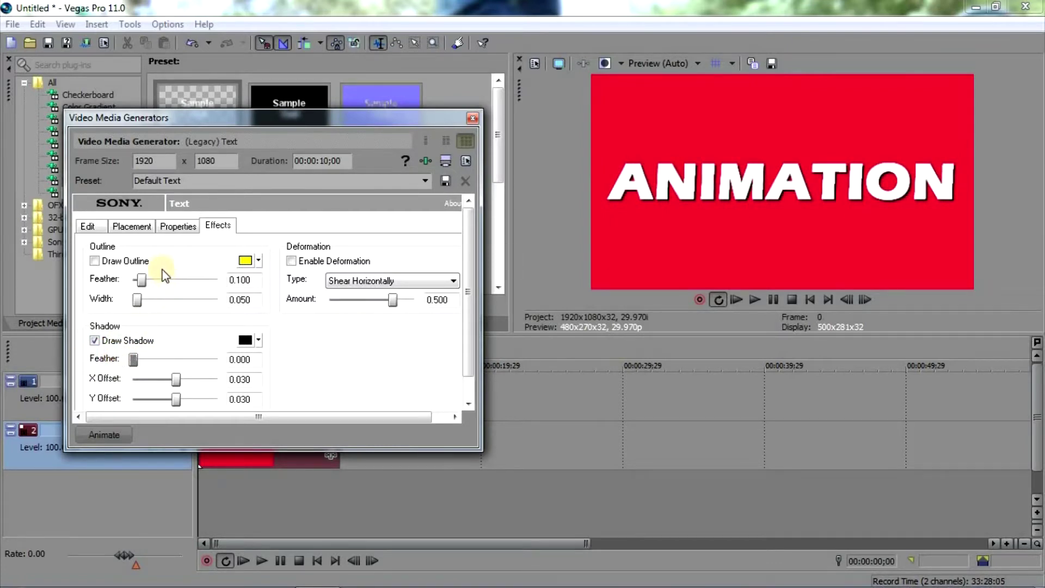
click(472, 117)
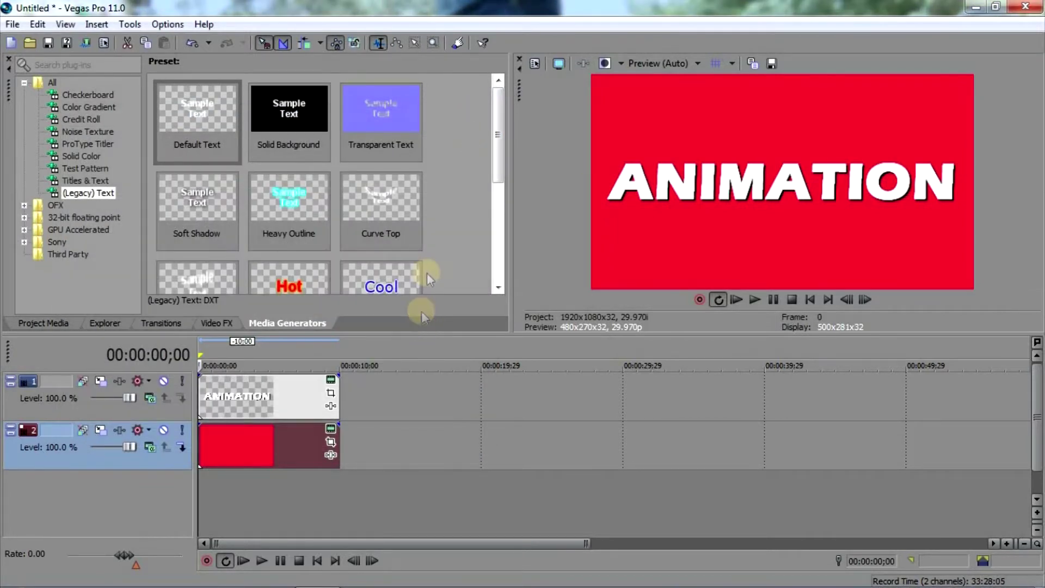
In Event Pan/Crop, shrink the crop at the start to a close-up of the A.
click(331, 394)
click(28, 241)
right_click(391, 349)
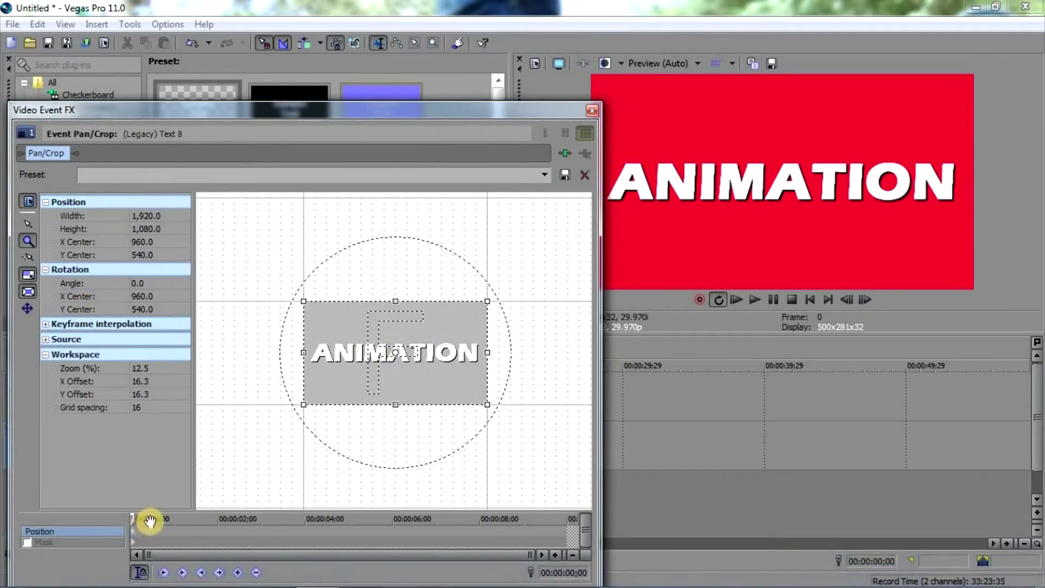
click(28, 223)
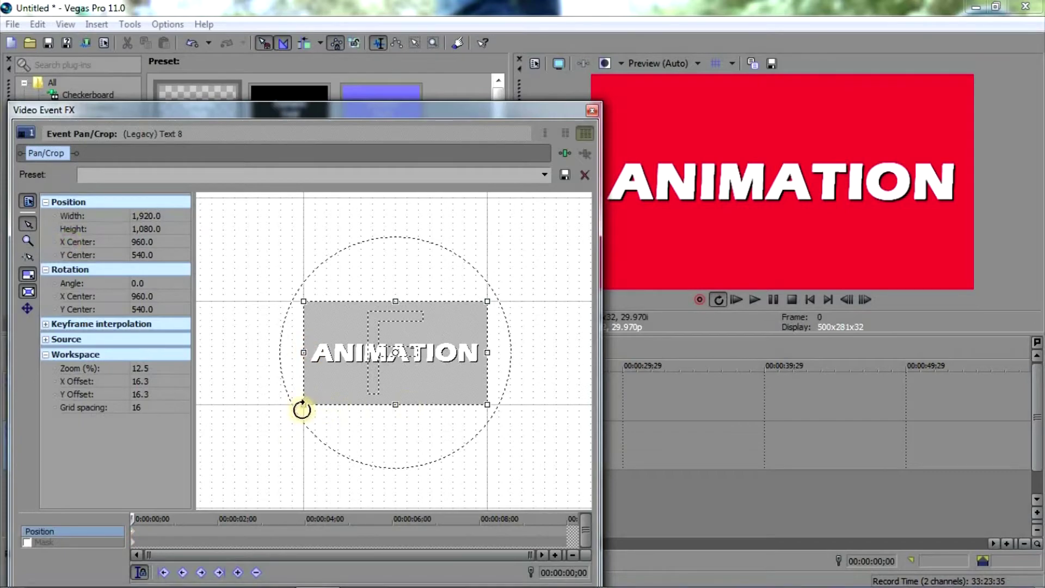
drag(302, 406, 385, 354)
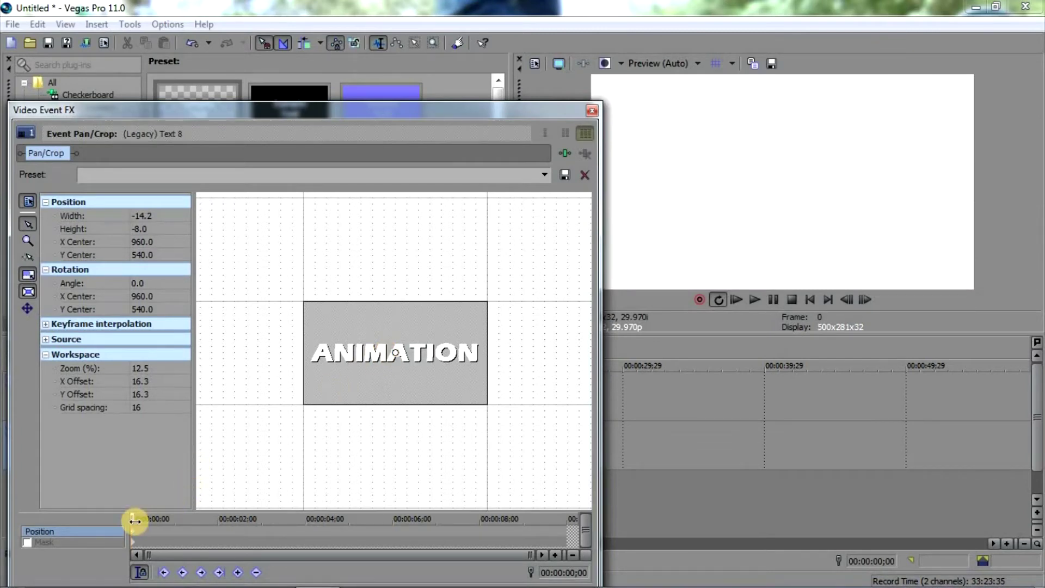
scroll(135, 520, up, 6)
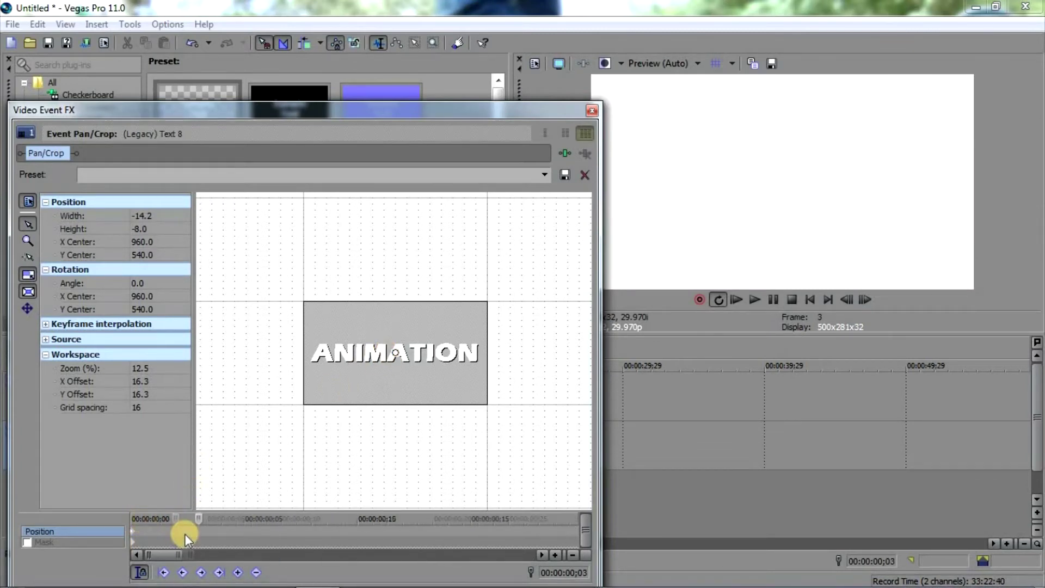
At frame 6, restore the full 1920x1080 frame, then shrink the crop slightly for overshoot.
key(Right)
key(Right)
key(Right)
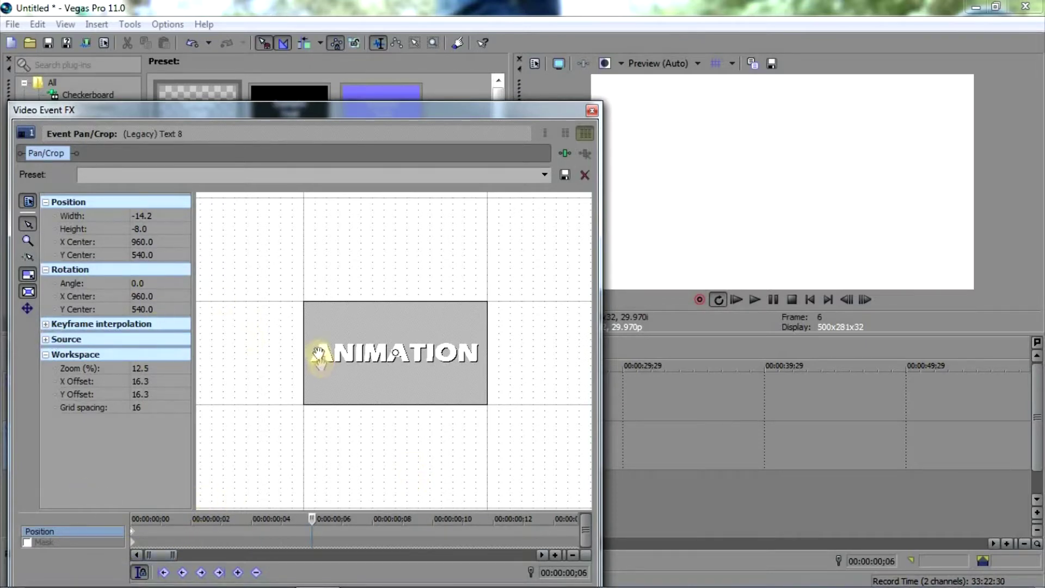
right_click(353, 374)
click(388, 390)
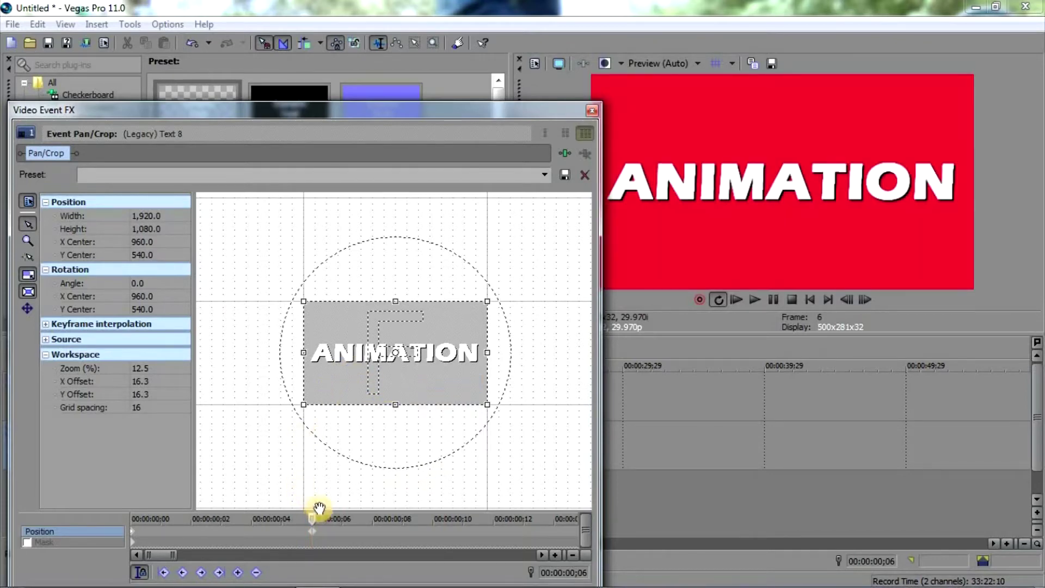
drag(303, 404, 303, 403)
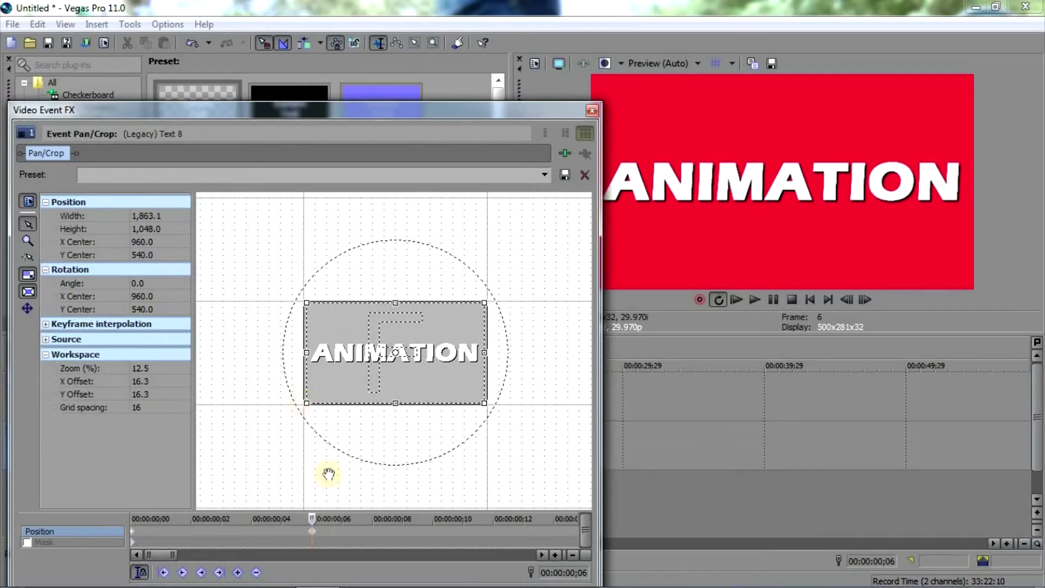
Restore the full frame at frame 9 and check the first-frame close-up.
drag(315, 518, 343, 518)
click(393, 541)
right_click(380, 423)
click(402, 435)
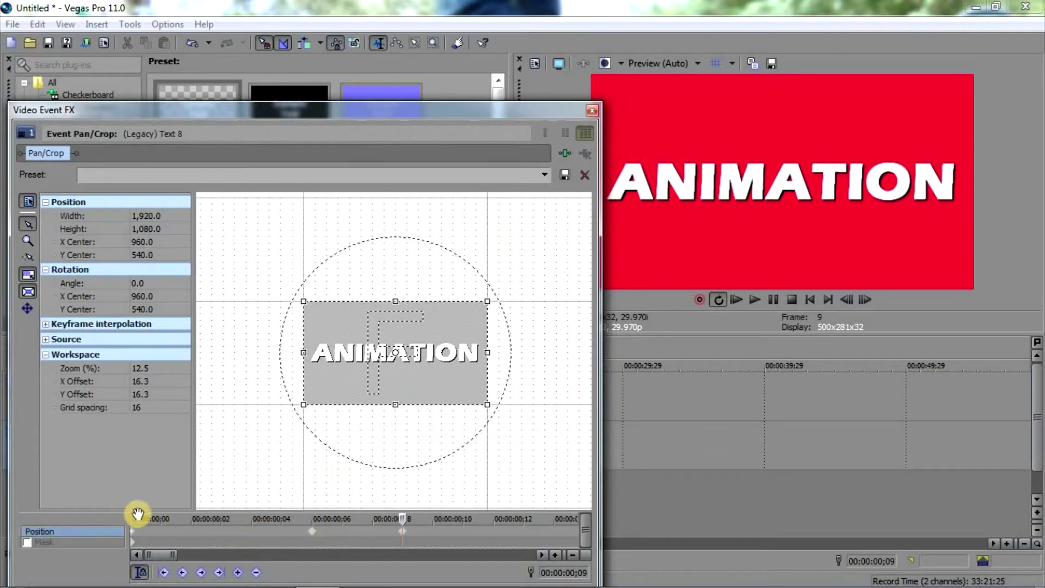
click(134, 531)
drag(133, 513, 373, 532)
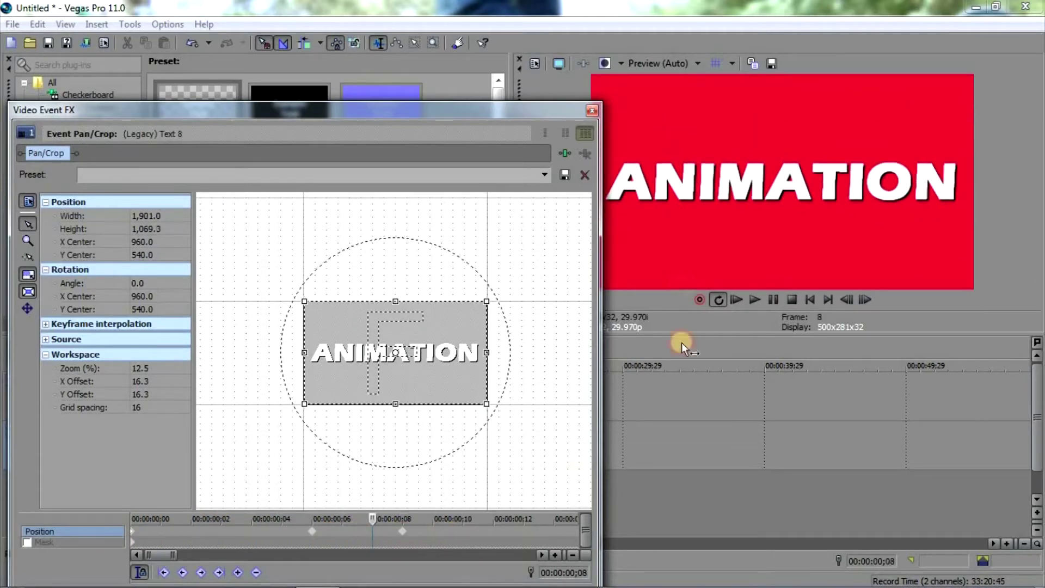
click(592, 113)
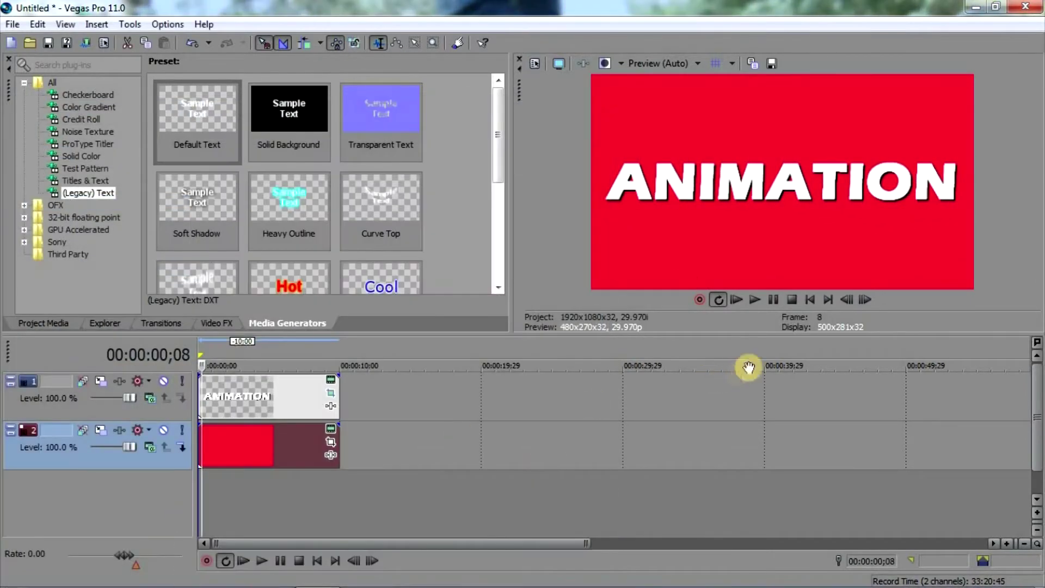
click(740, 300)
click(736, 298)
click(773, 300)
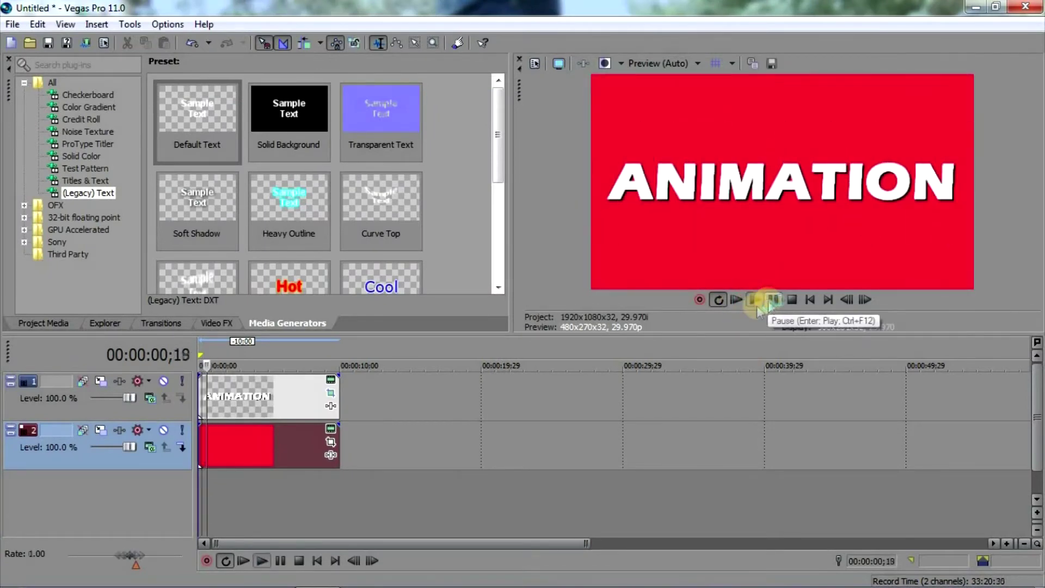
click(330, 393)
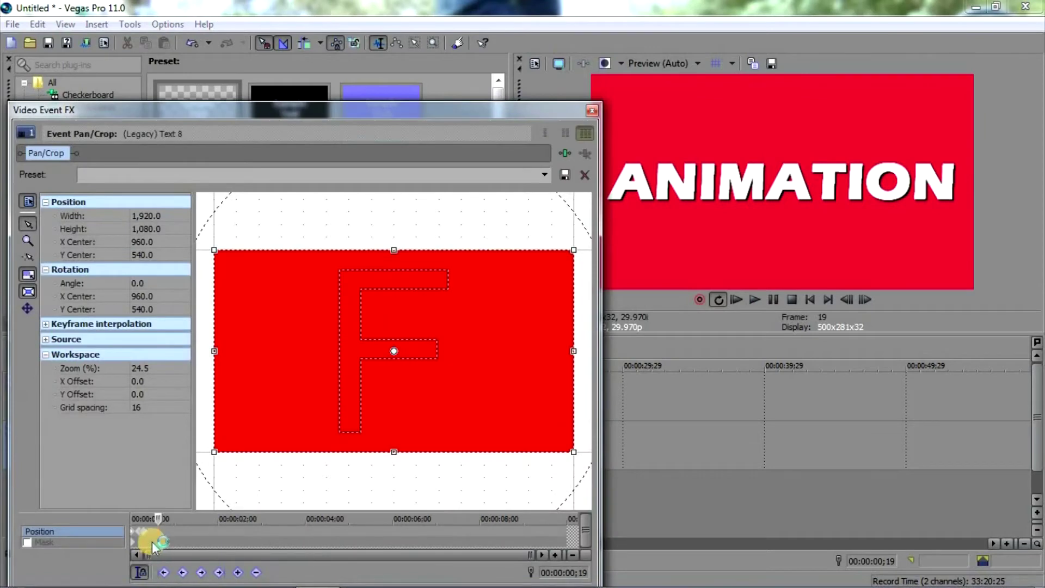
scroll(156, 518, up, 5)
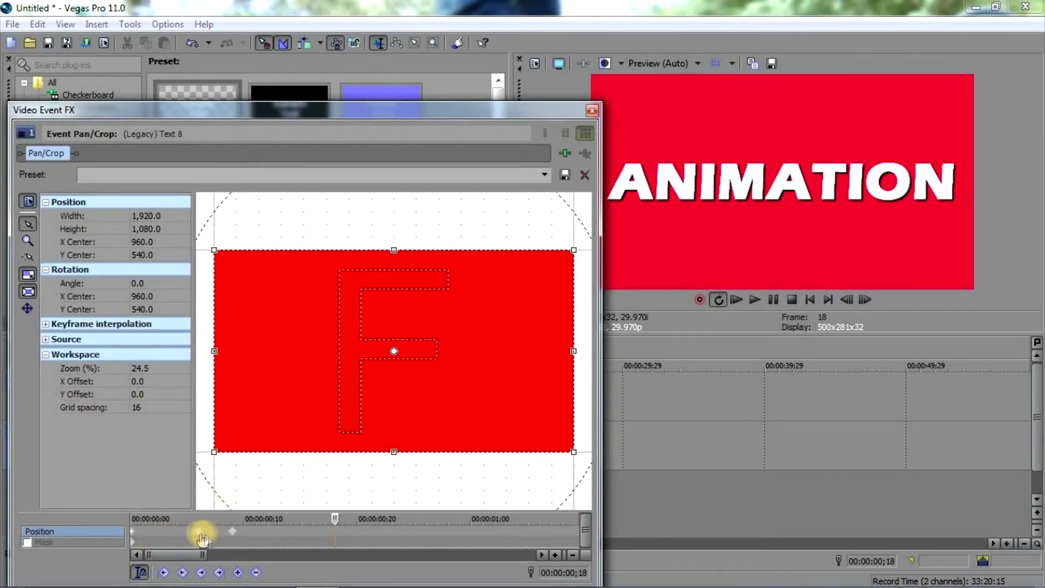
drag(204, 539, 209, 540)
click(597, 115)
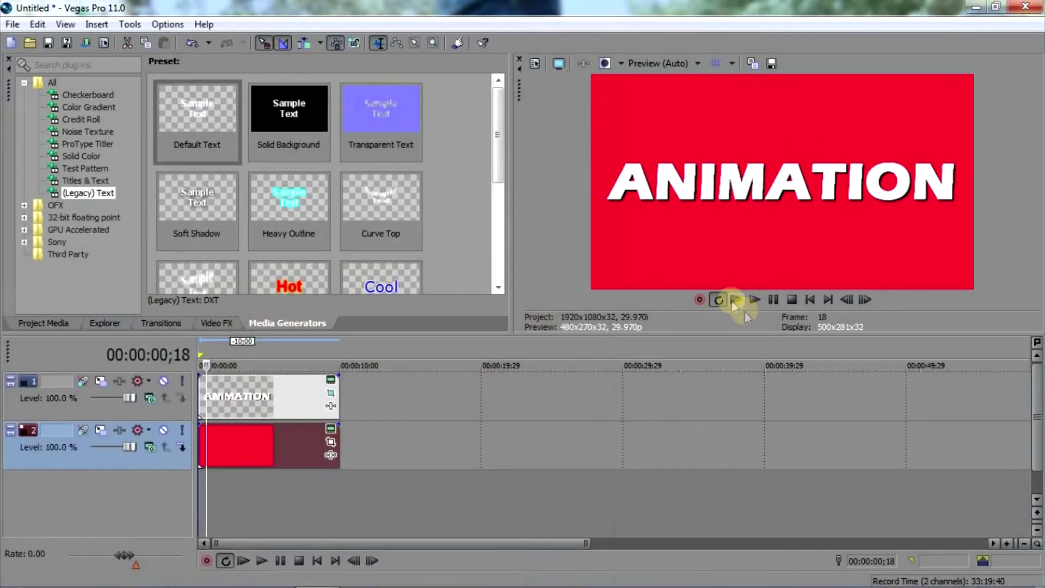
click(725, 296)
click(734, 296)
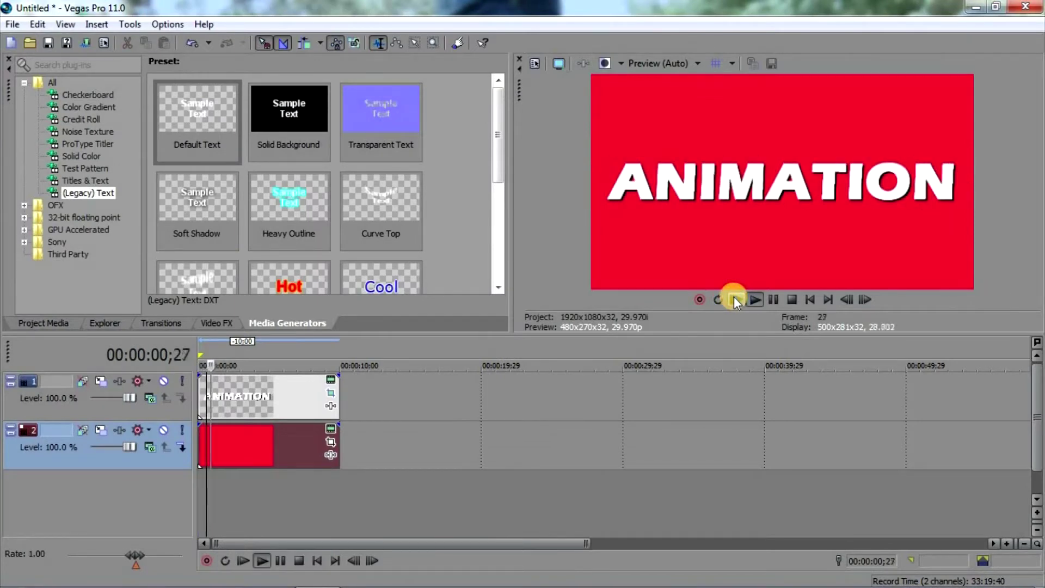
click(739, 297)
click(735, 297)
click(773, 298)
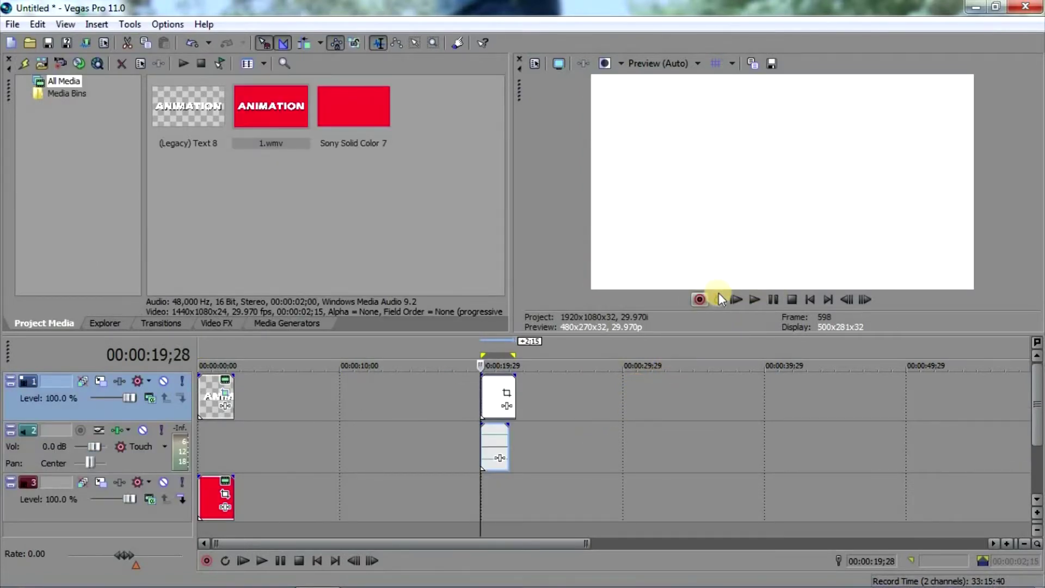
Preview the rendered 1.wmv and delete its audio track, then select video track 1.
click(771, 300)
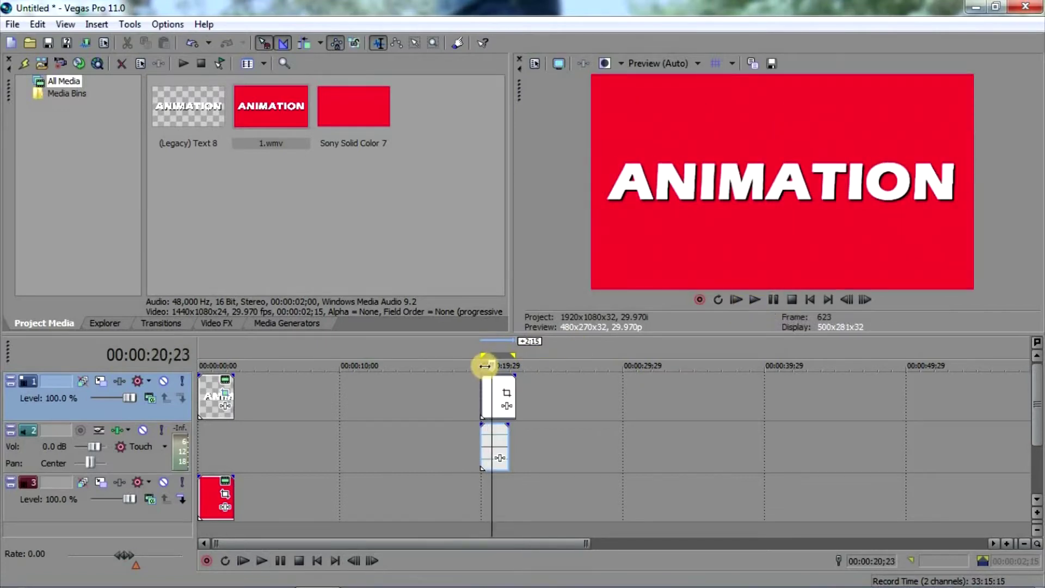
right_click(144, 459)
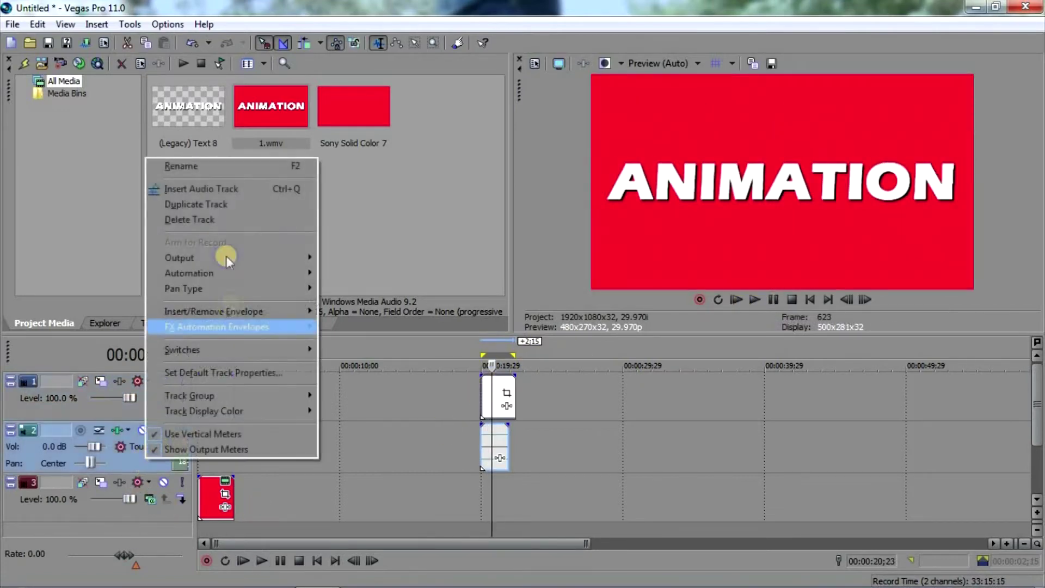
click(217, 215)
click(481, 398)
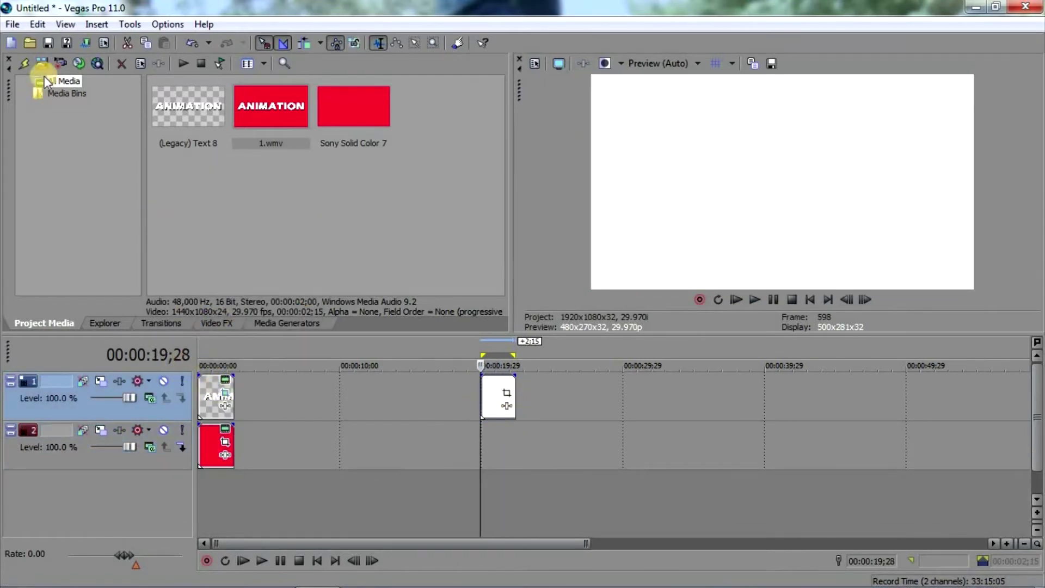
click(12, 24)
Import texture.jpg into the project media.
mouse_move(76, 171)
click(194, 168)
click(670, 275)
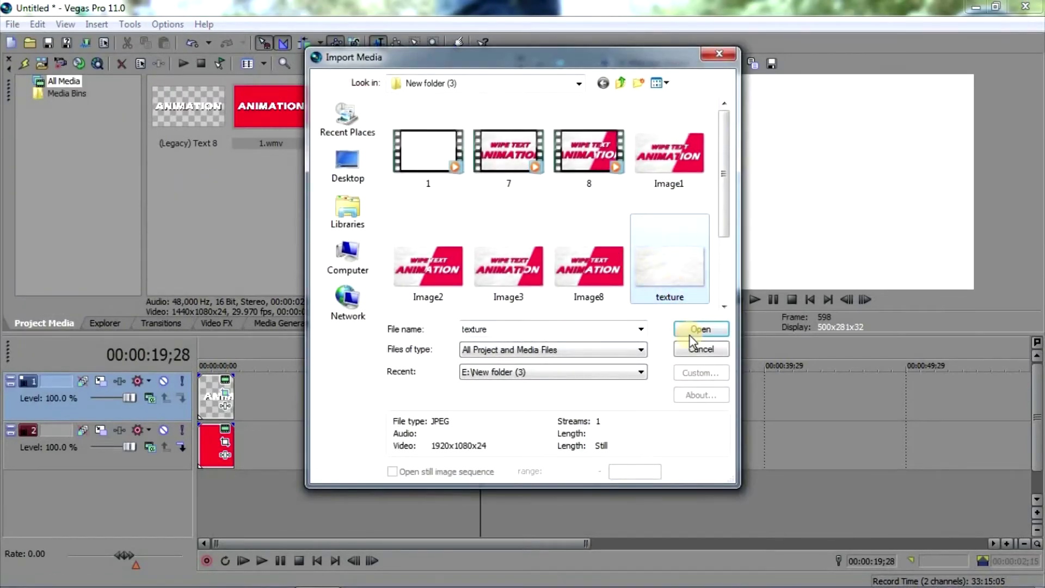
click(691, 333)
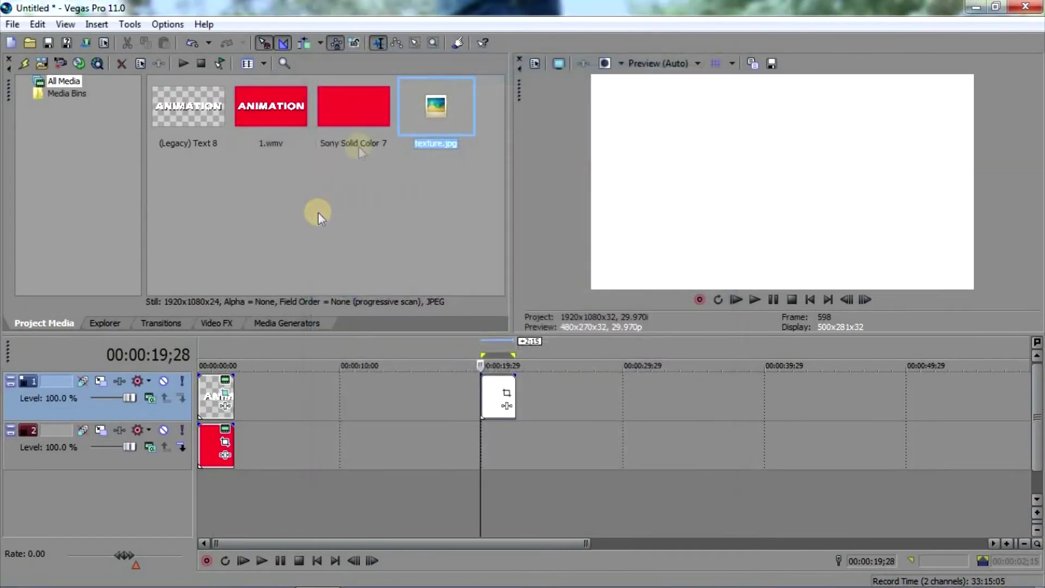
Move the red clip to new track 3, place texture.jpg on track 2, and play.
drag(204, 449, 204, 498)
drag(454, 112, 228, 443)
click(199, 439)
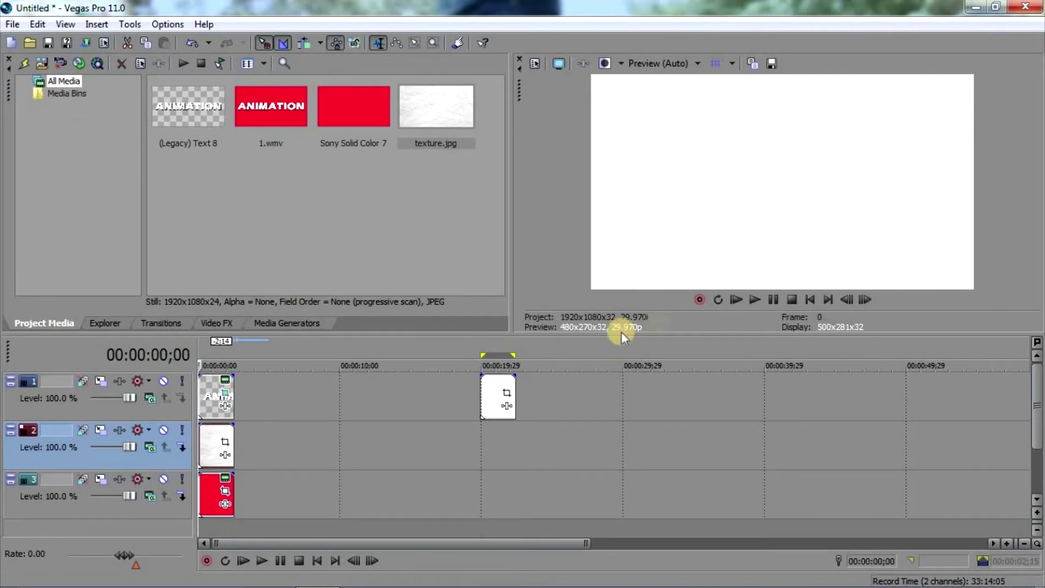
click(772, 300)
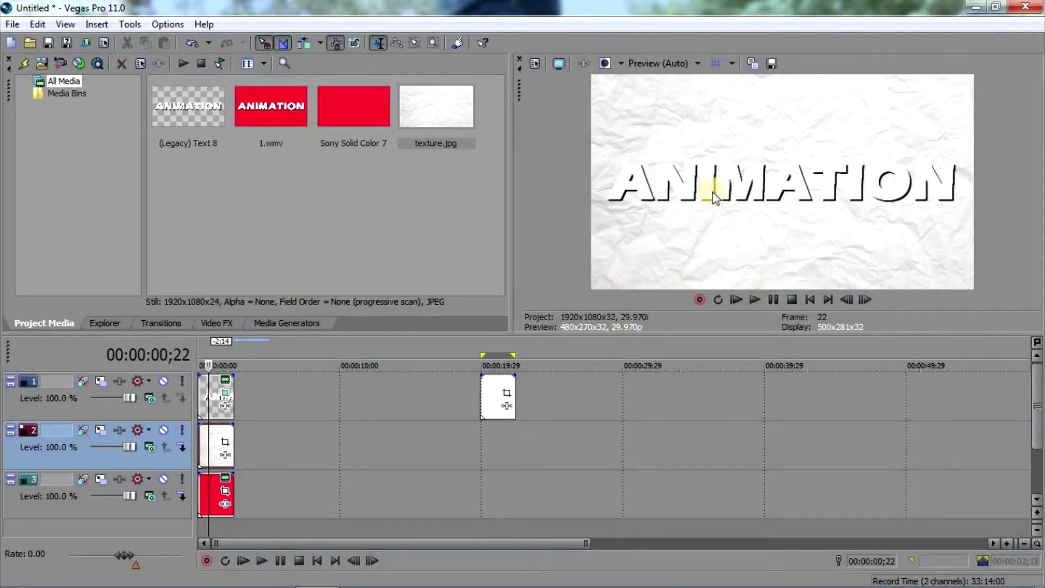
Eyedrop the background red into the ANIMATION Text Color and preview the result.
click(225, 380)
click(184, 226)
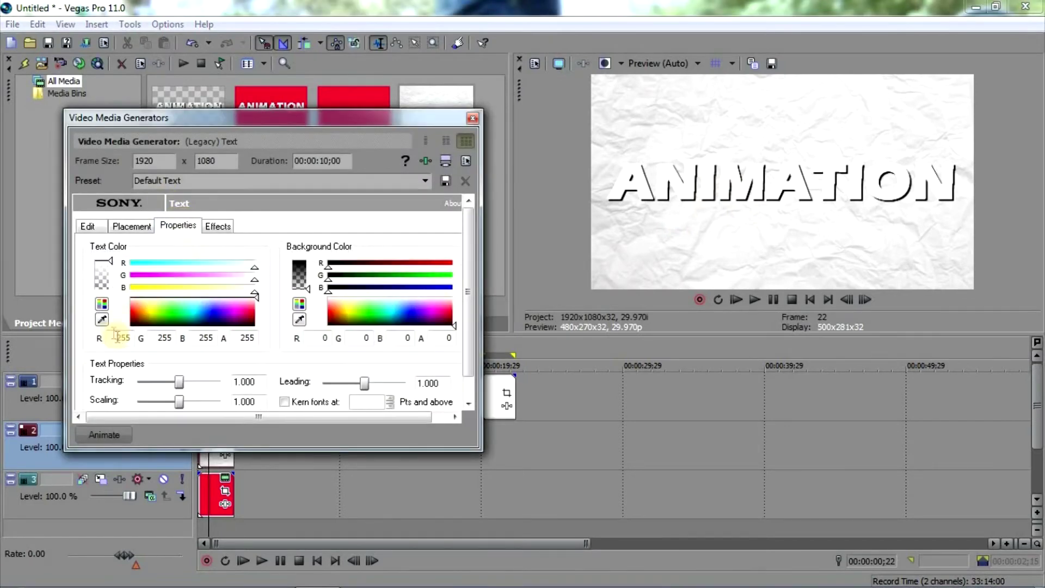
click(102, 320)
click(212, 486)
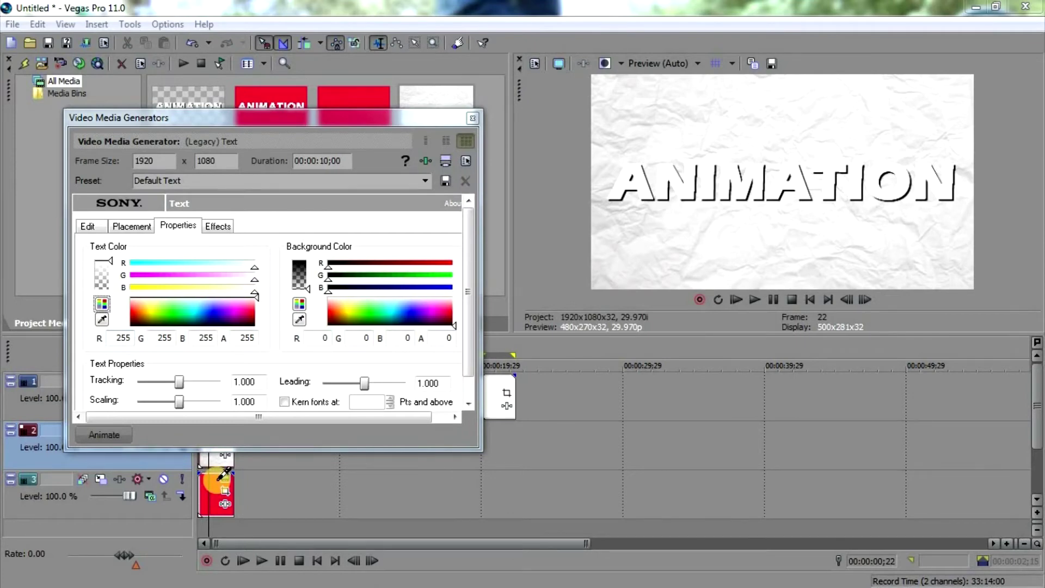
click(472, 118)
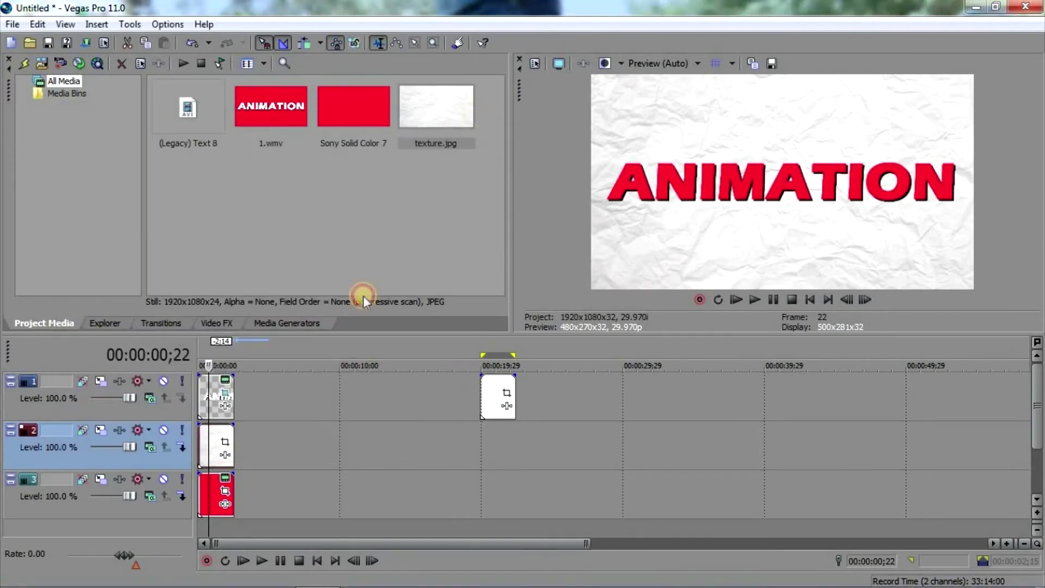
click(202, 439)
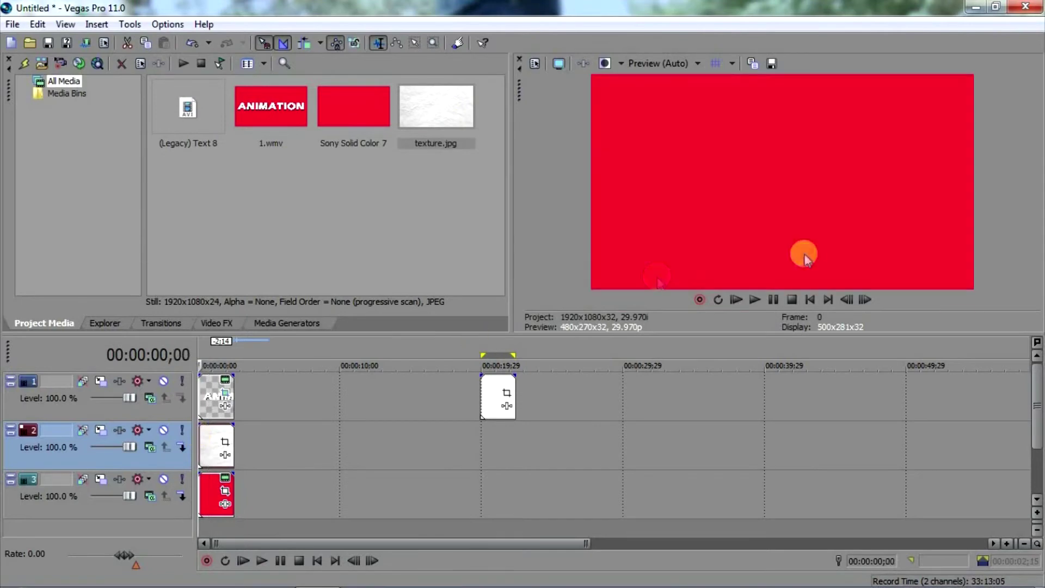
click(753, 299)
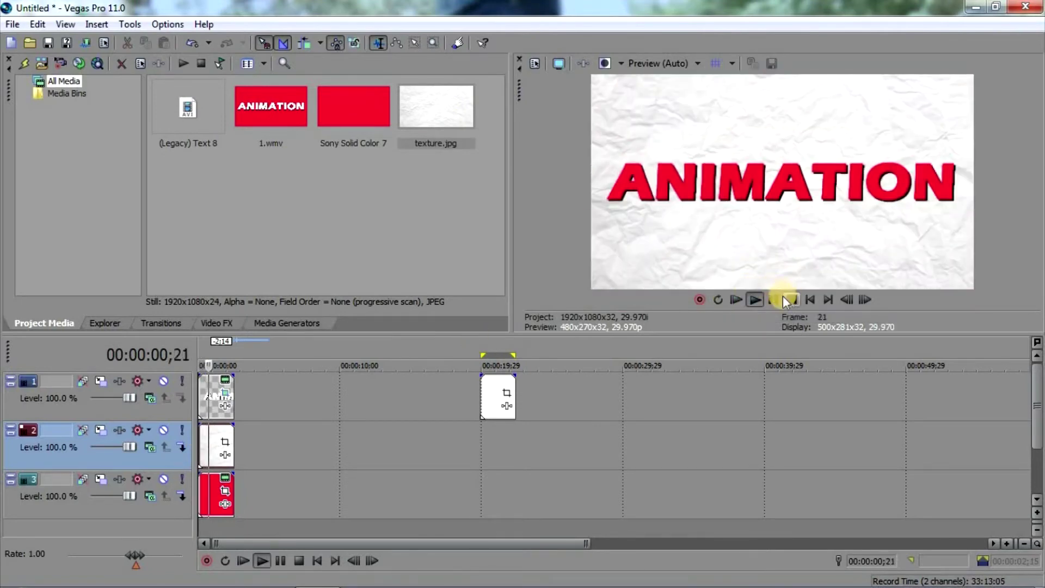
click(773, 300)
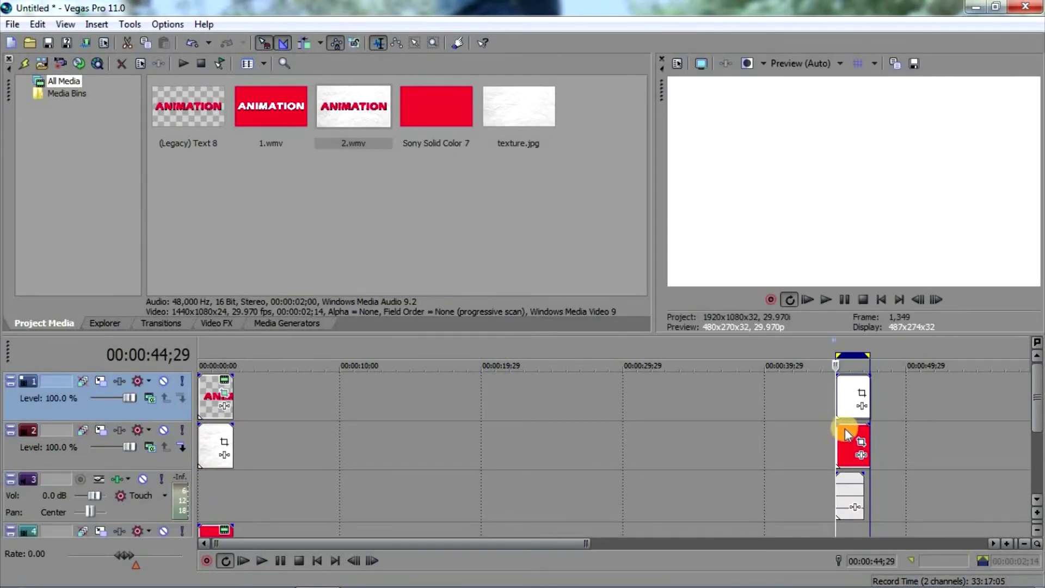
Delete the empty audio track.
click(147, 505)
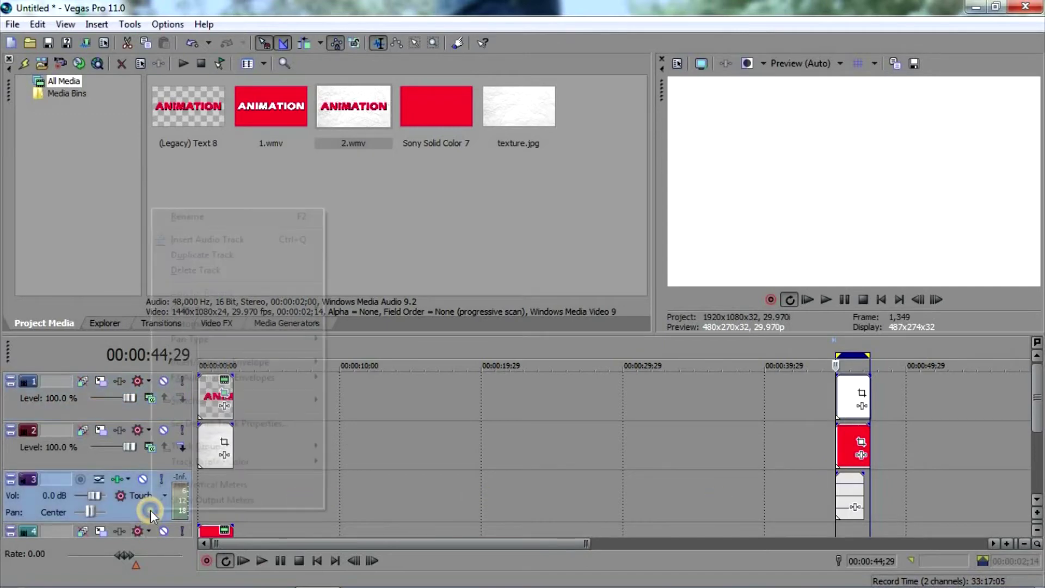
right_click(152, 502)
click(195, 275)
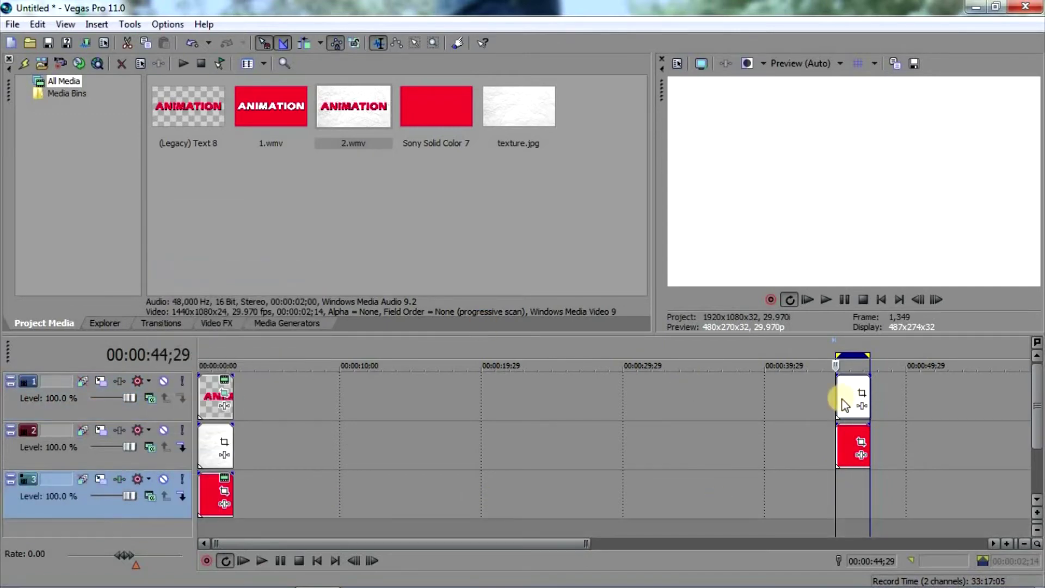
Move the white paper clip to track 2 and align the red clip above it on track 1.
click(848, 402)
drag(850, 445, 884, 394)
drag(859, 400, 859, 444)
drag(874, 400, 849, 399)
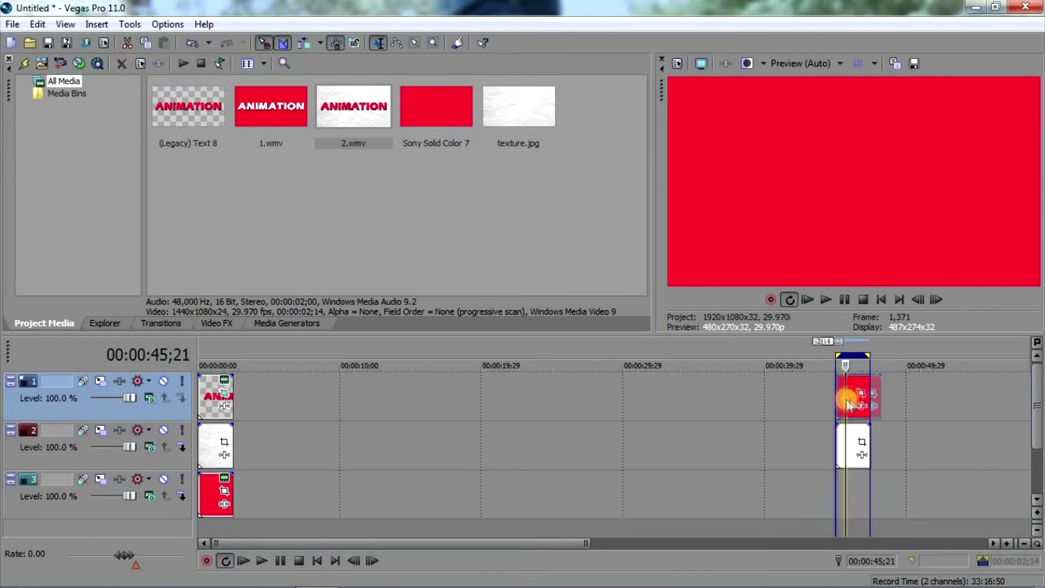
click(838, 388)
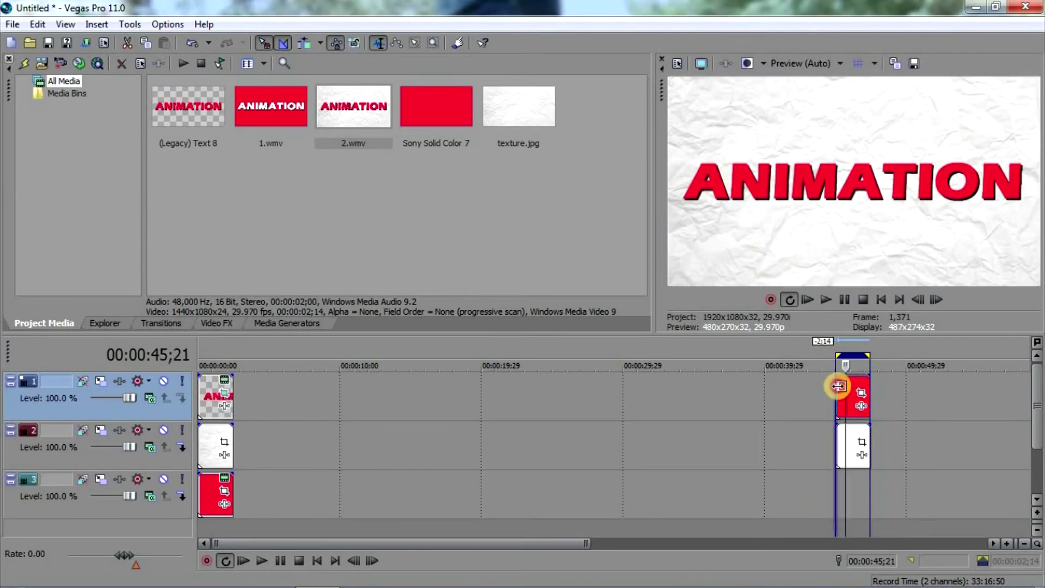
click(838, 299)
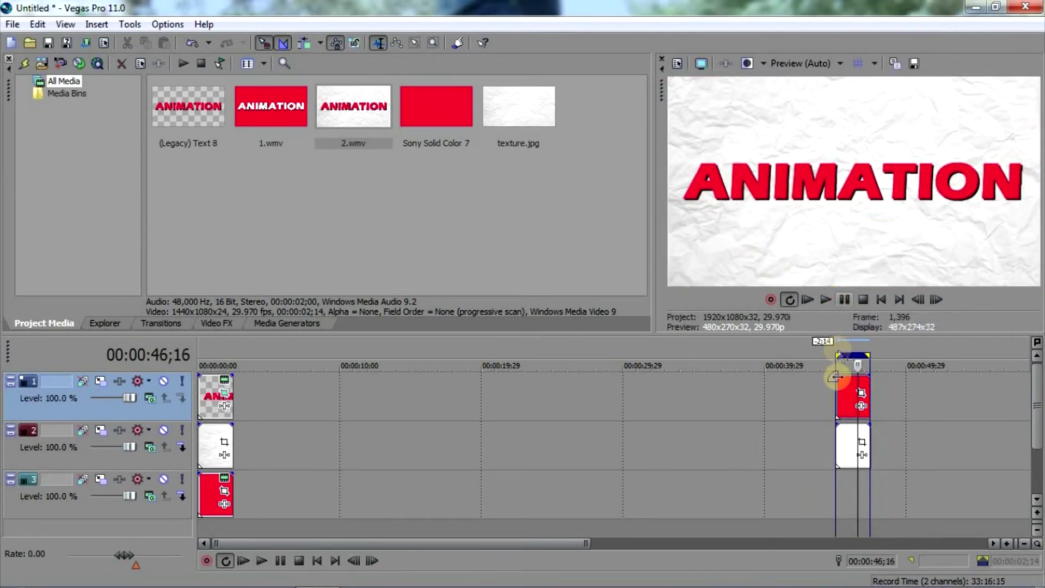
click(843, 299)
click(841, 390)
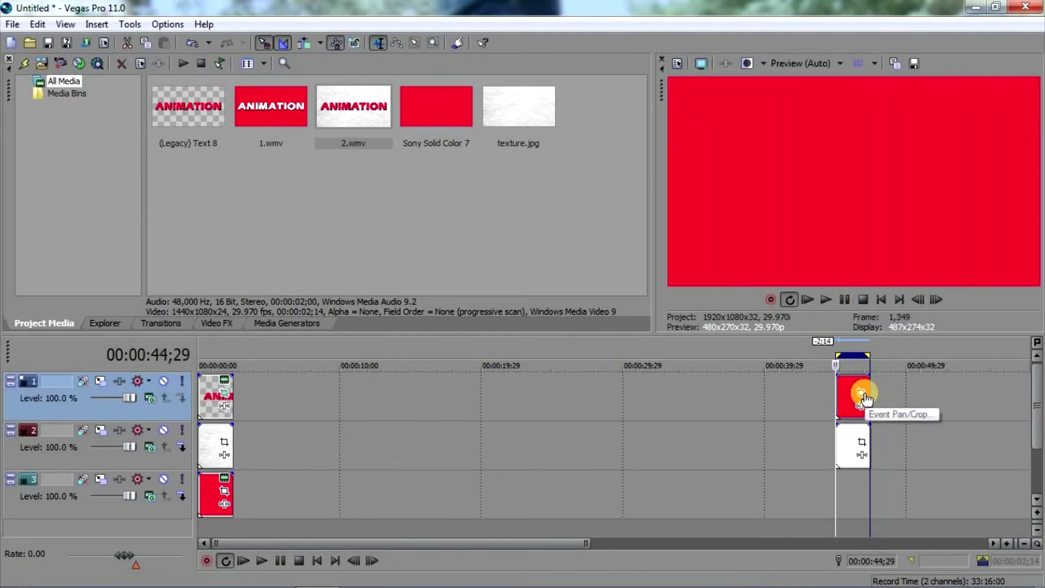
Open the red clip's Pan/Crop, zoom the workspace out to 12.5%, and enable Mask.
click(862, 394)
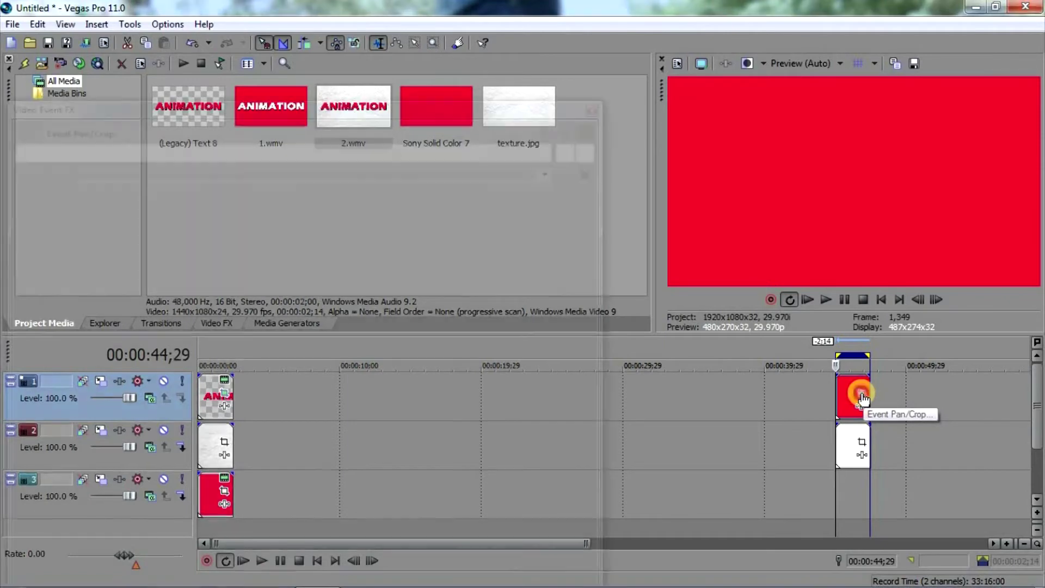
click(27, 240)
right_click(349, 313)
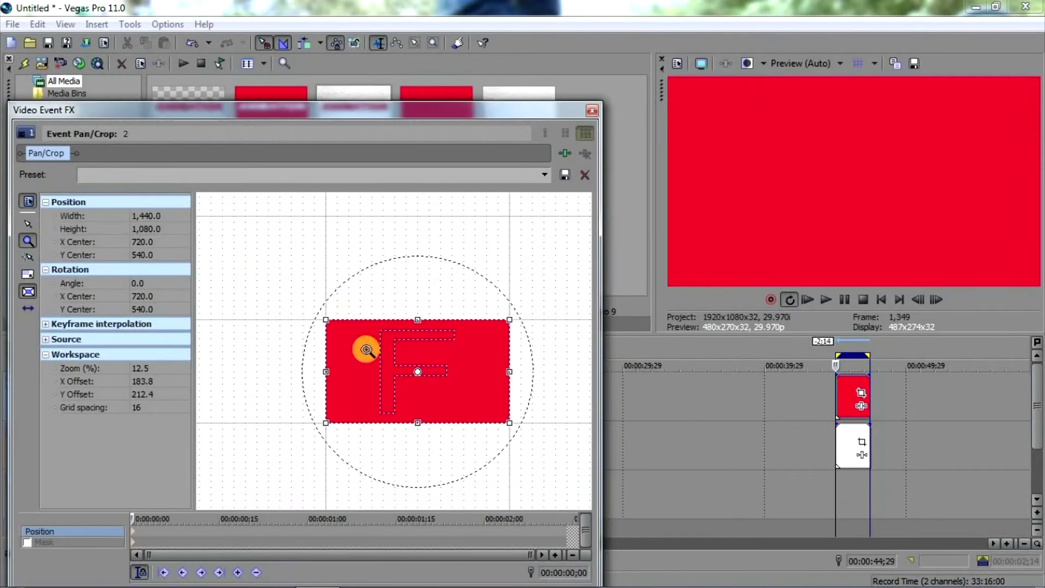
click(25, 542)
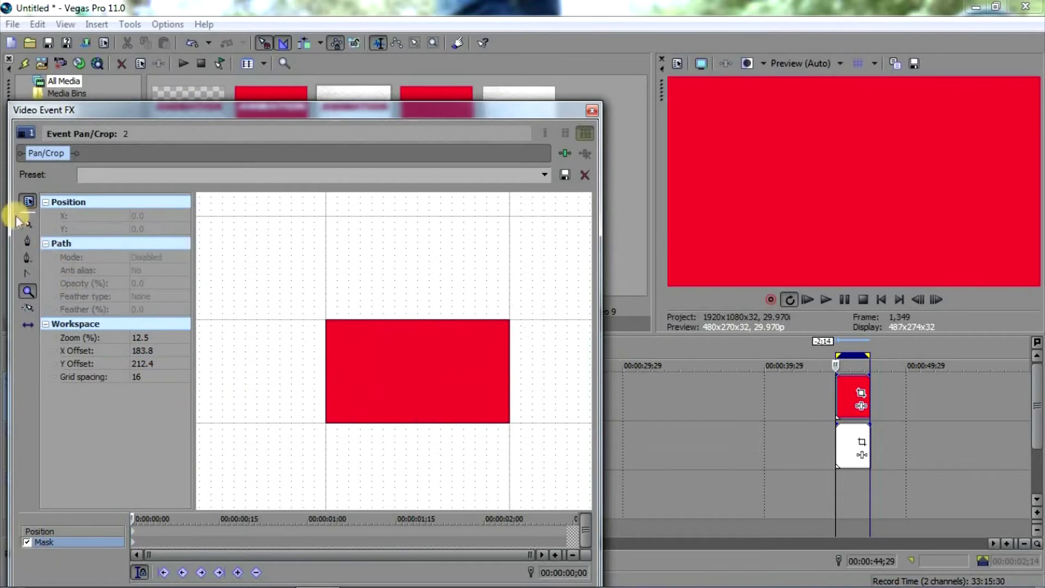
Draw a slanted four-point mask just left of the frame with the Pen tool.
click(23, 241)
click(282, 437)
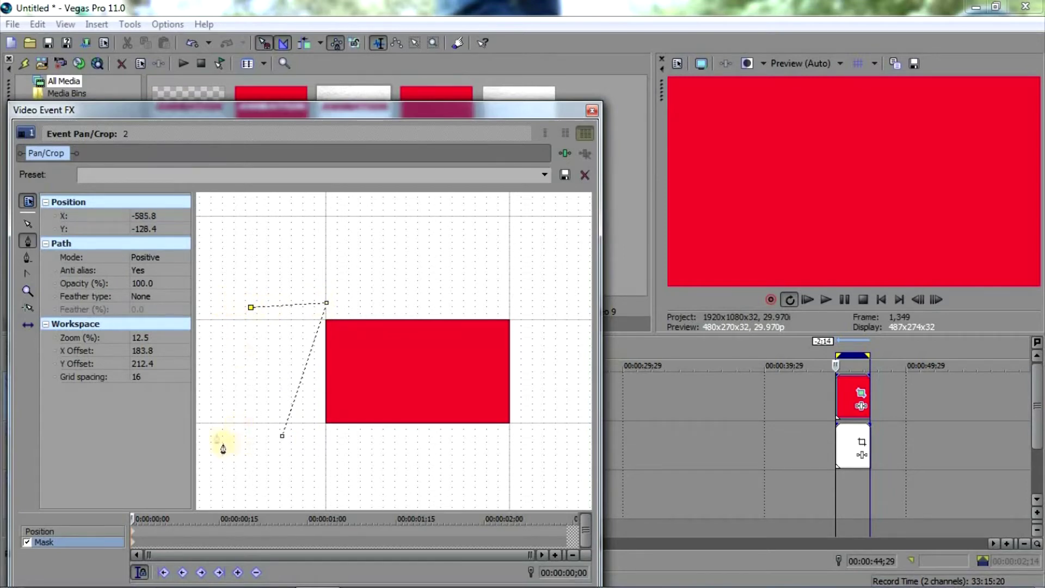
click(282, 437)
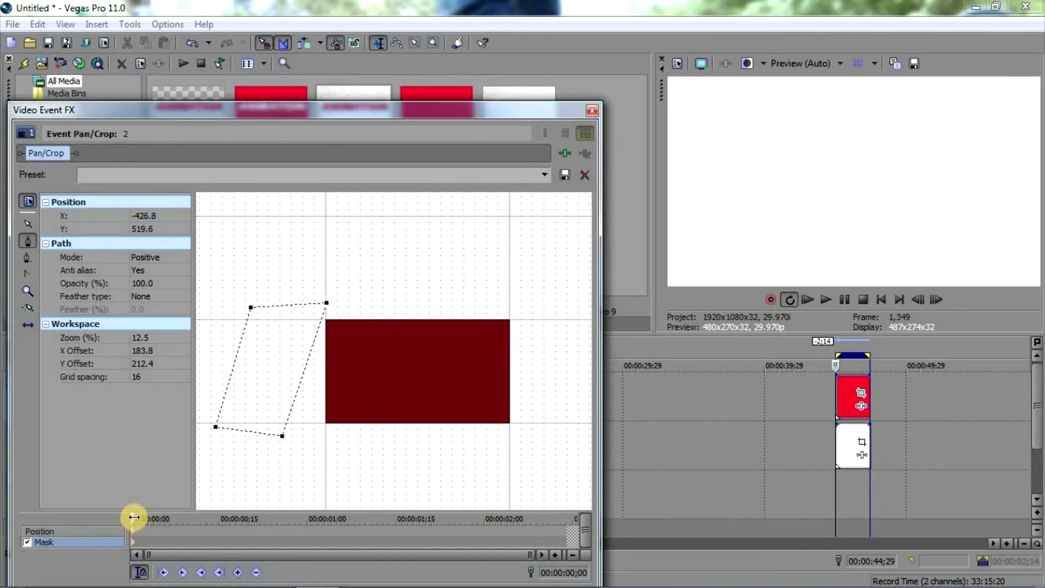
scroll(137, 521, up, 1)
drag(133, 518, 228, 525)
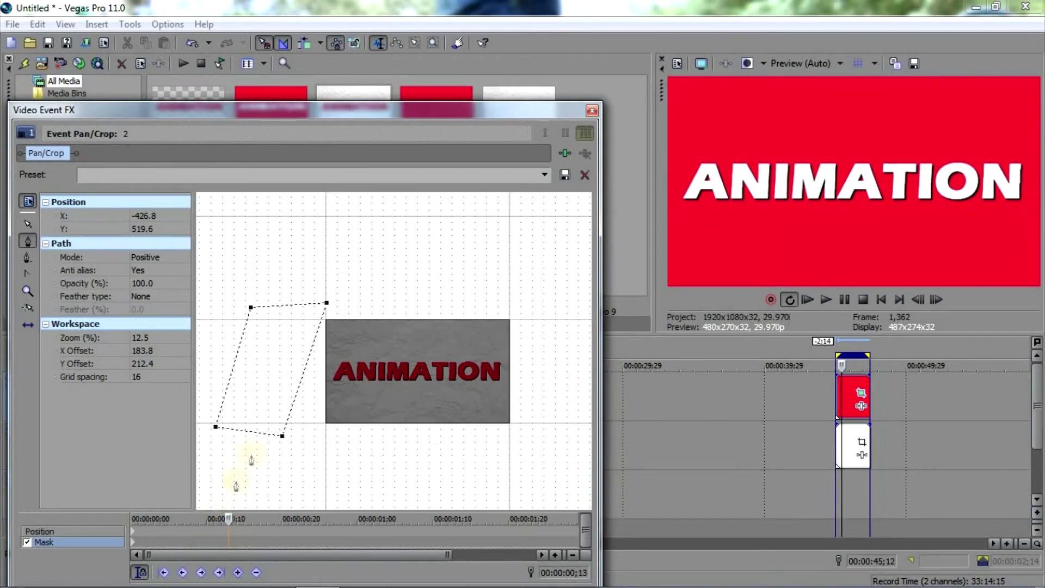
click(28, 223)
click(372, 397)
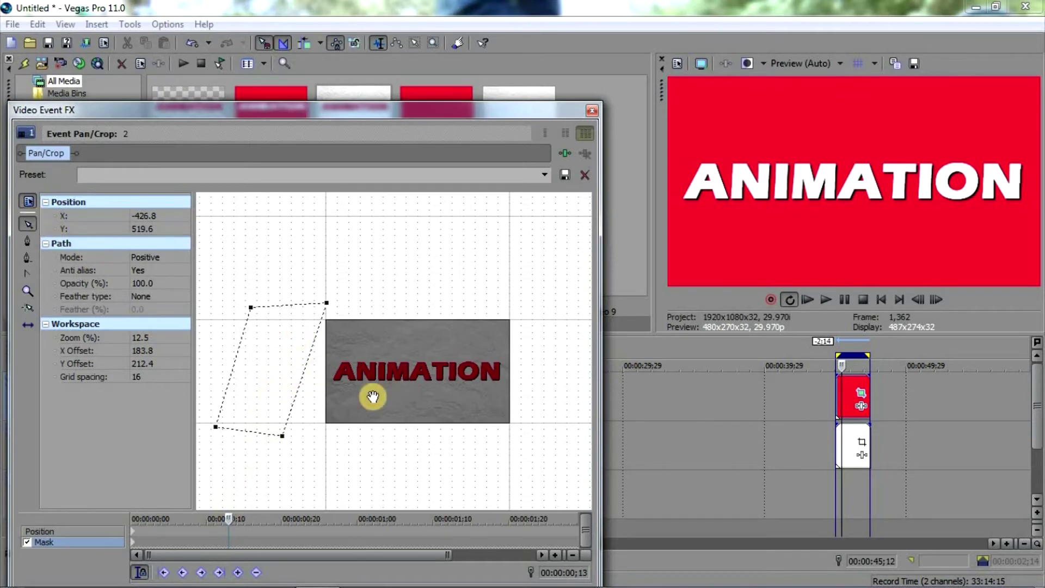
Keyframe the mask sliding right across the frame, moving its first keyframe later.
mouse_move(306, 358)
mouse_down()
mouse_move(343, 360)
mouse_move(270, 354)
mouse_move(298, 358)
mouse_up()
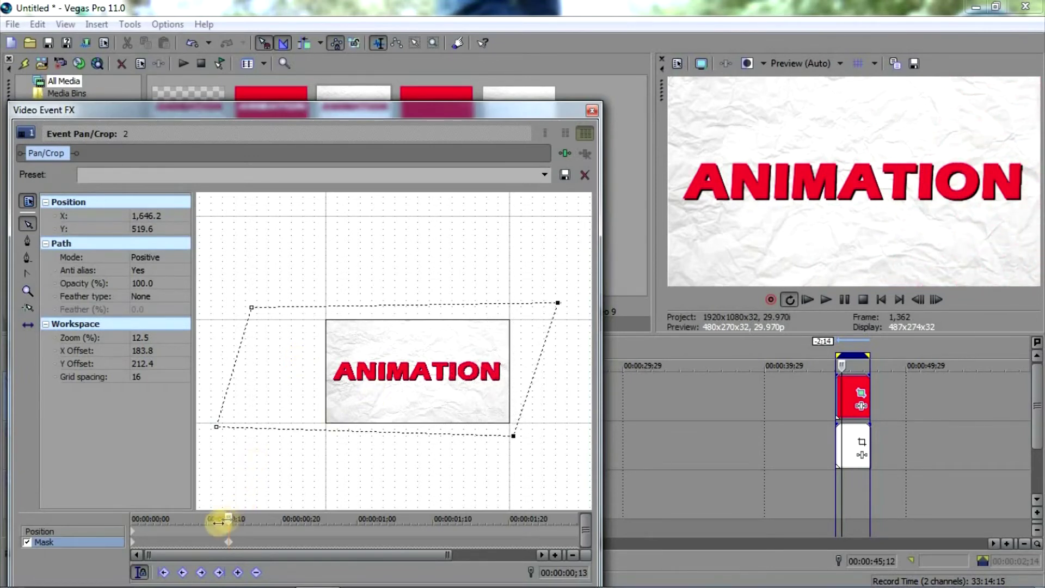
click(135, 525)
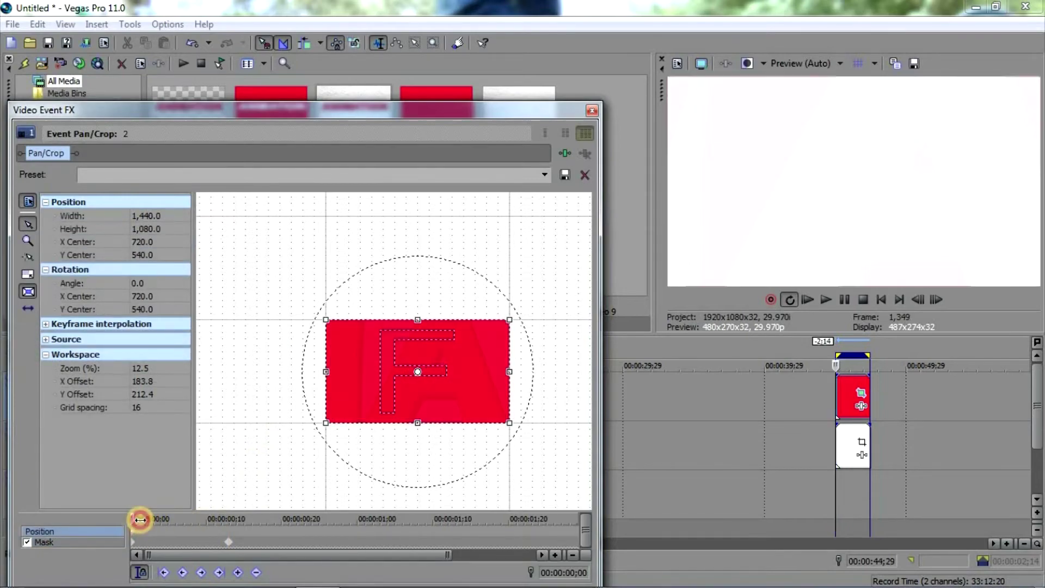
drag(135, 521, 217, 534)
click(131, 547)
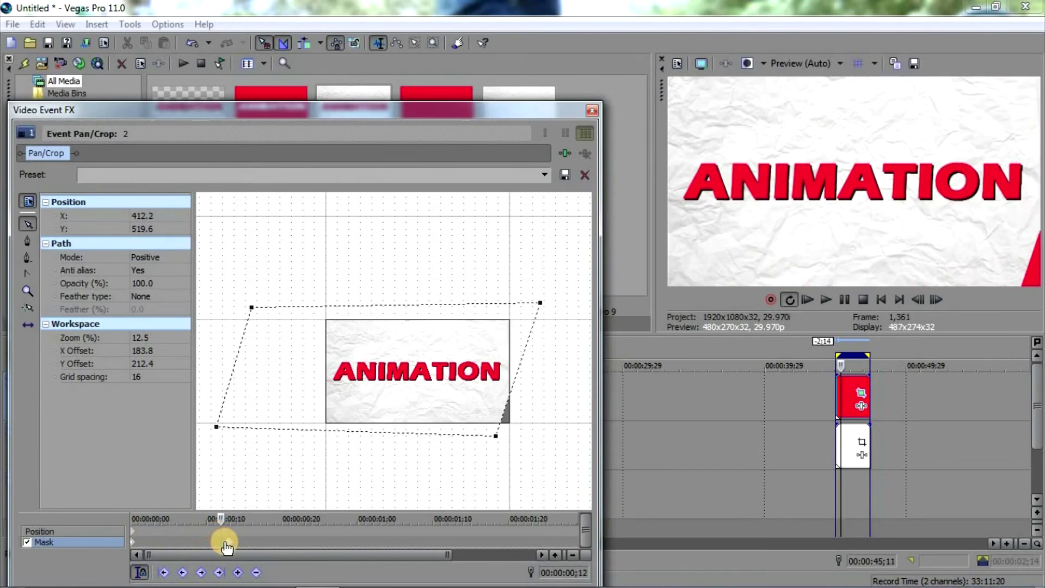
drag(134, 549, 219, 522)
Close Pan/Crop and preview the current wipe from the red clip's start.
click(592, 111)
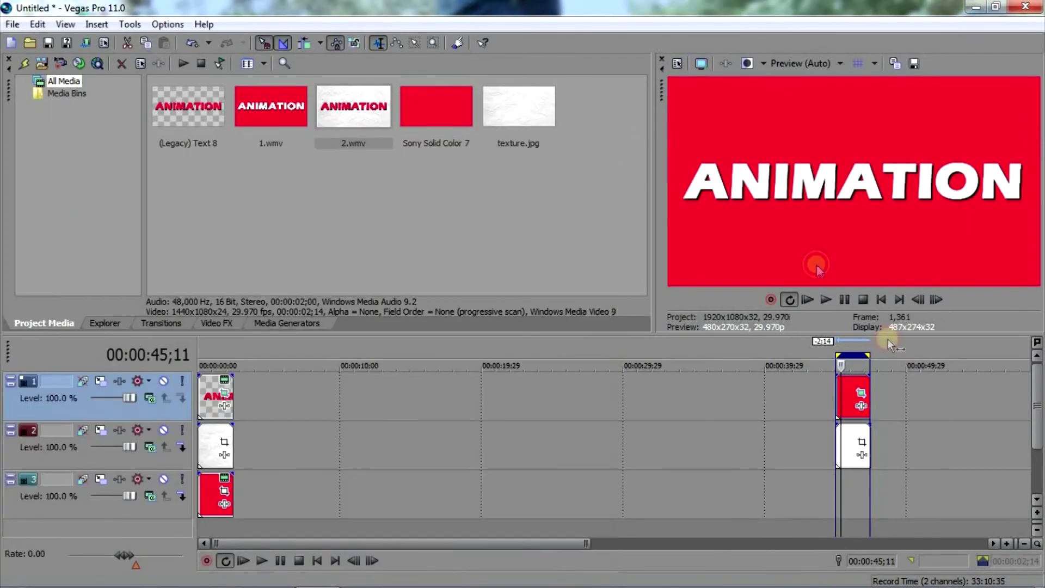
click(837, 386)
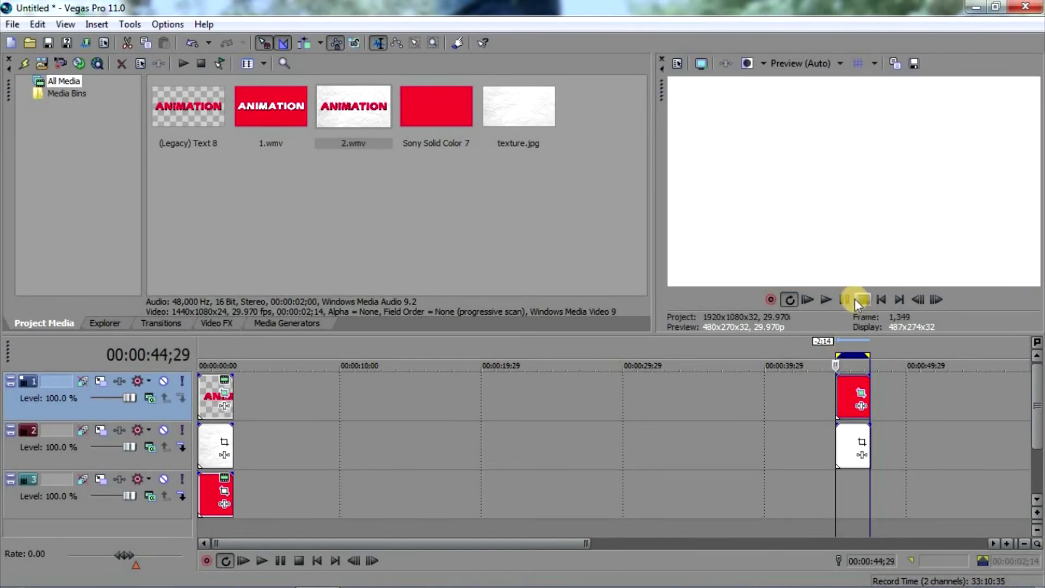
click(847, 299)
click(847, 298)
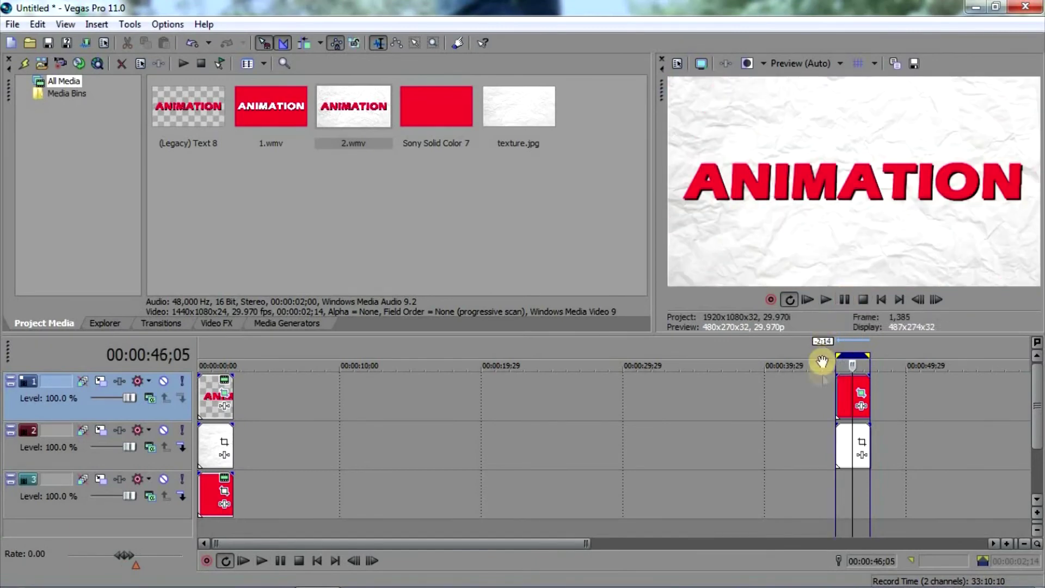
Drag the mask's end keyframe to near the 1-second mark, replay the wipe, and return to Pan/Crop.
click(861, 392)
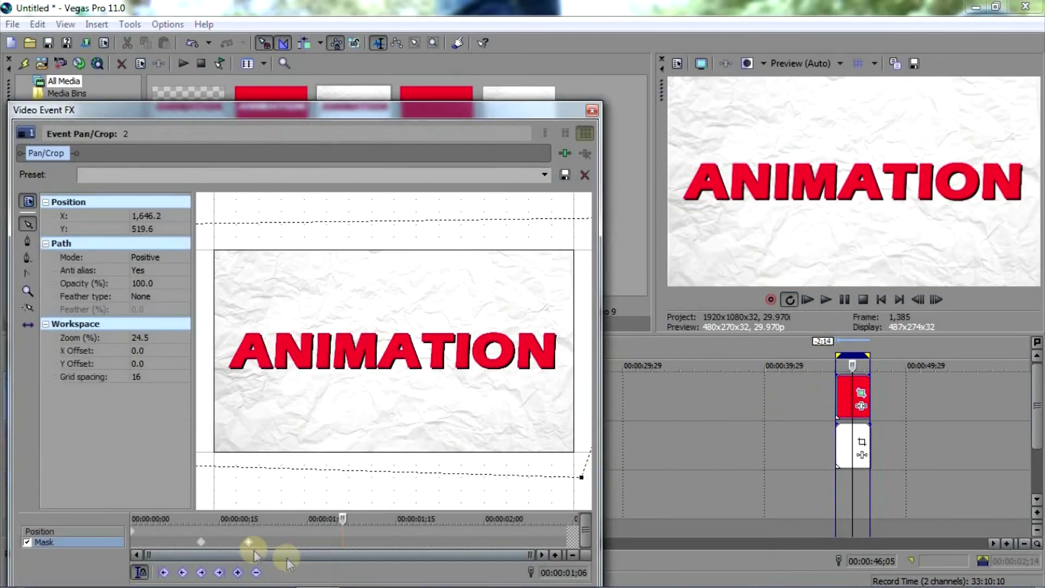
drag(257, 545, 295, 542)
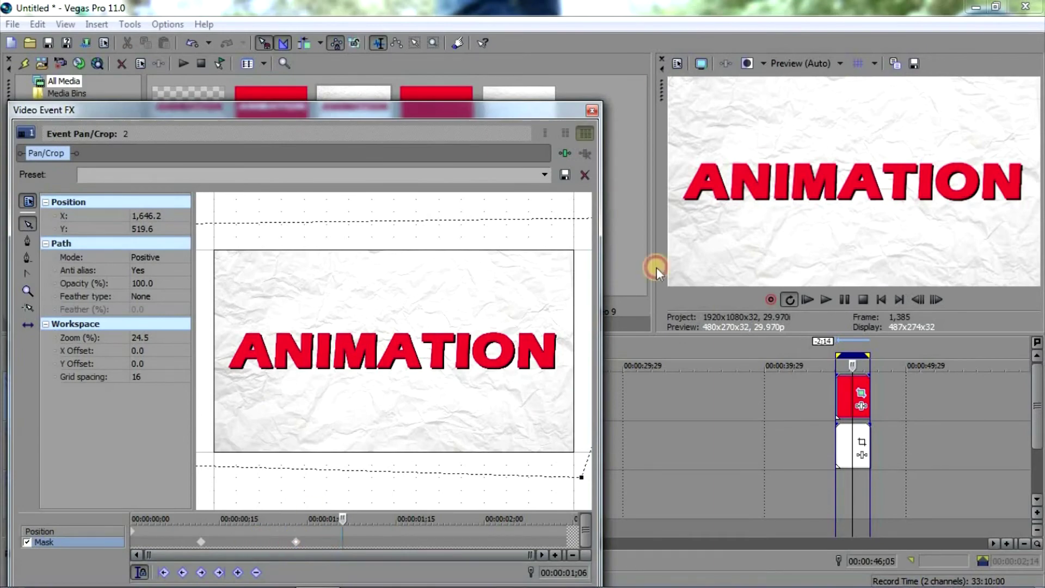
click(590, 113)
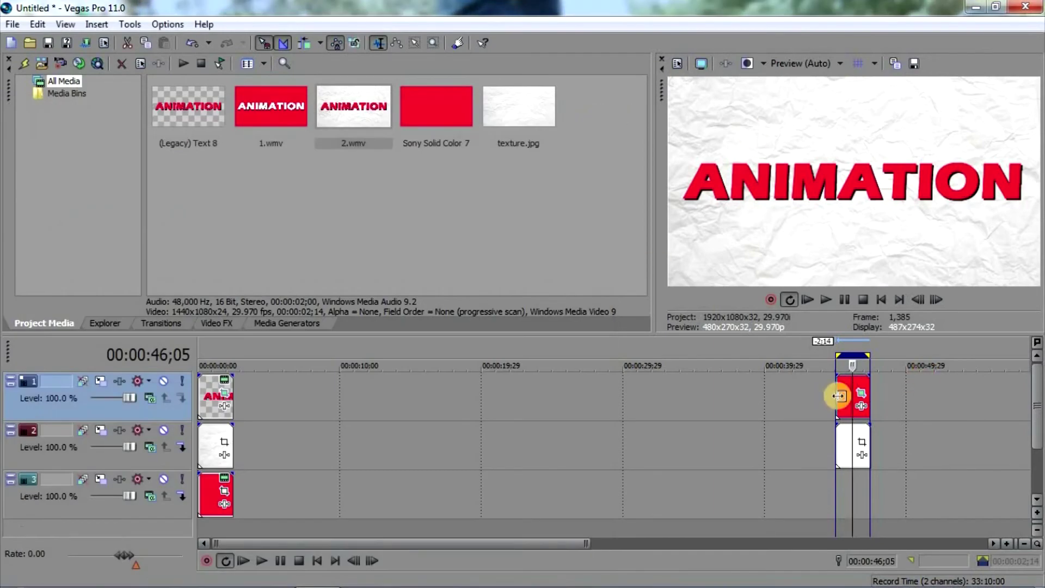
click(839, 396)
click(828, 301)
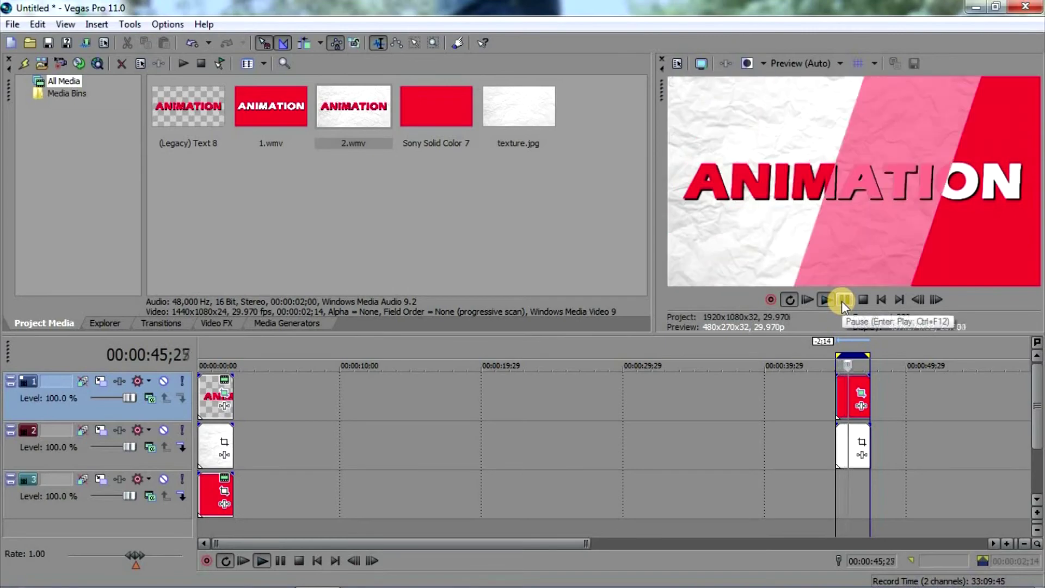
click(842, 301)
click(866, 397)
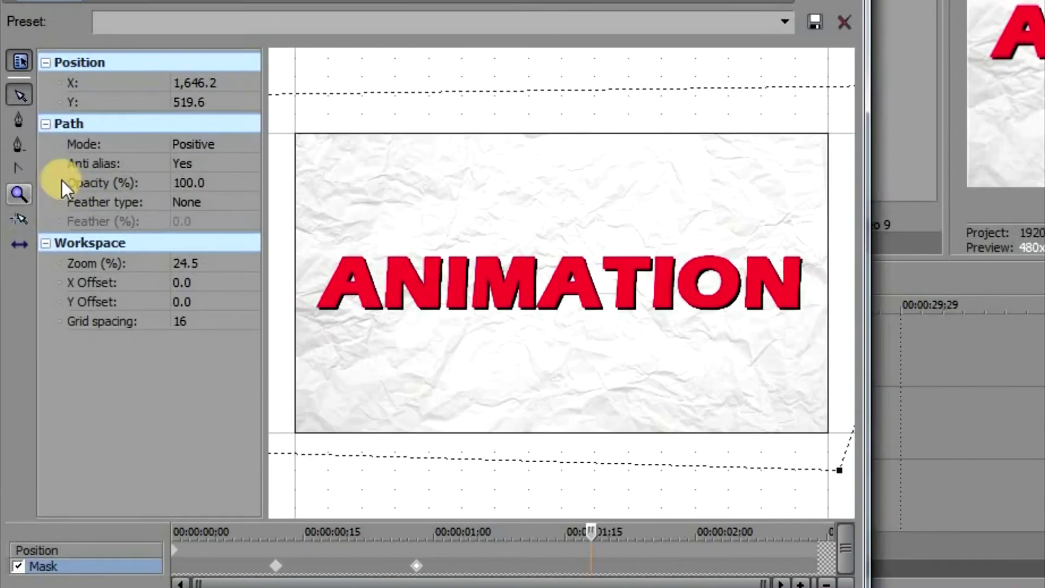
Give the first mask keyframe an In feather of 4%.
click(142, 294)
click(212, 201)
click(224, 217)
click(221, 222)
key(Return)
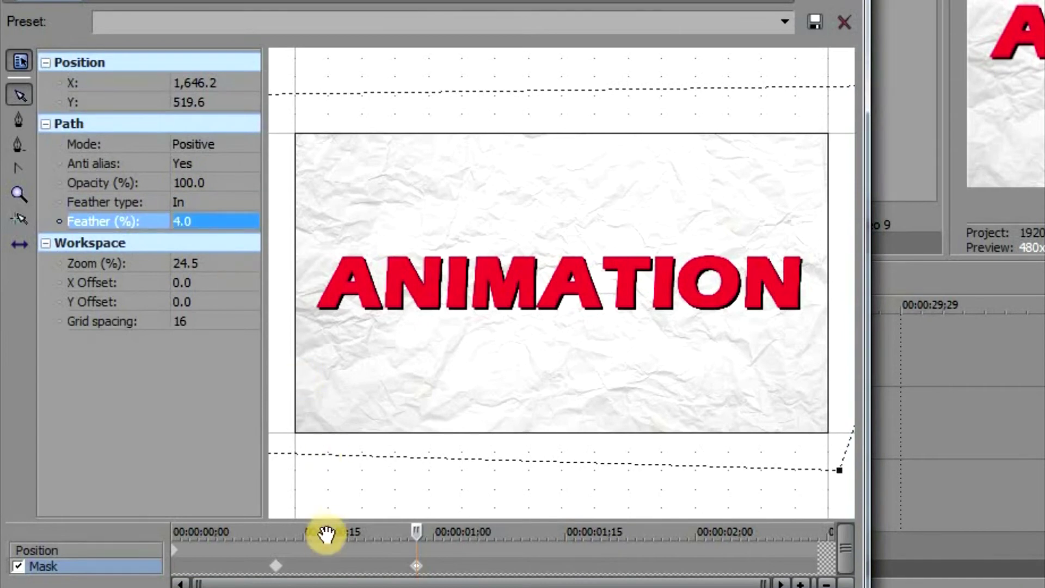
Set the 00:00:00:10 mask keyframe to an In feather of 4% and close Pan/Crop.
click(276, 564)
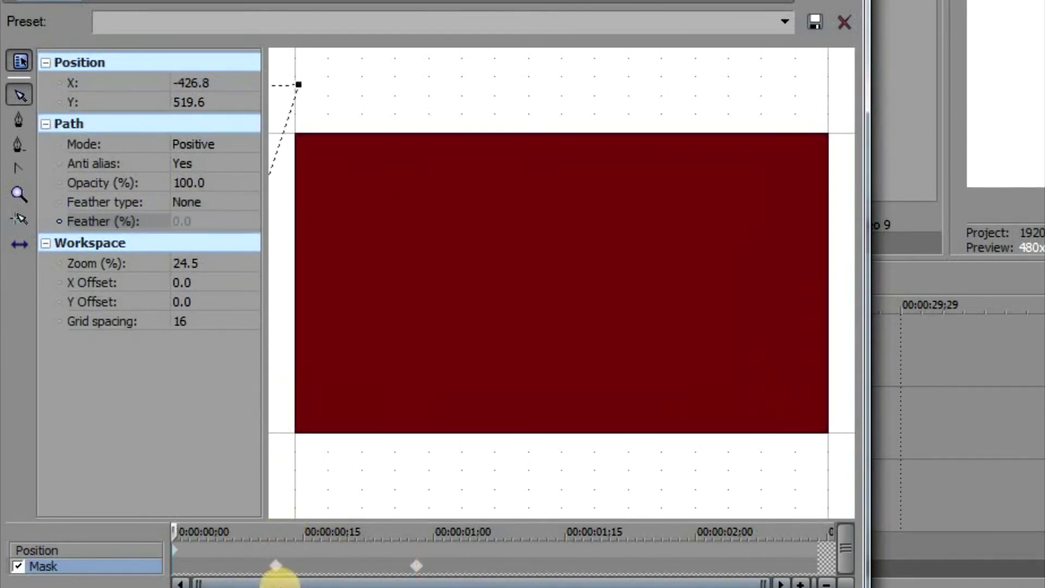
click(275, 566)
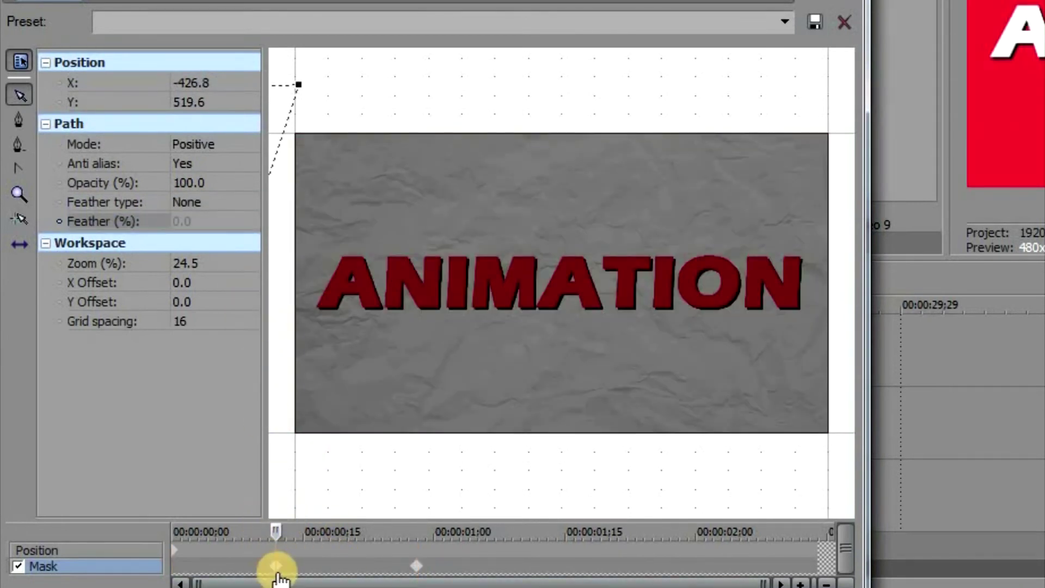
click(275, 567)
click(200, 203)
click(204, 216)
click(204, 221)
text(4)
key(Return)
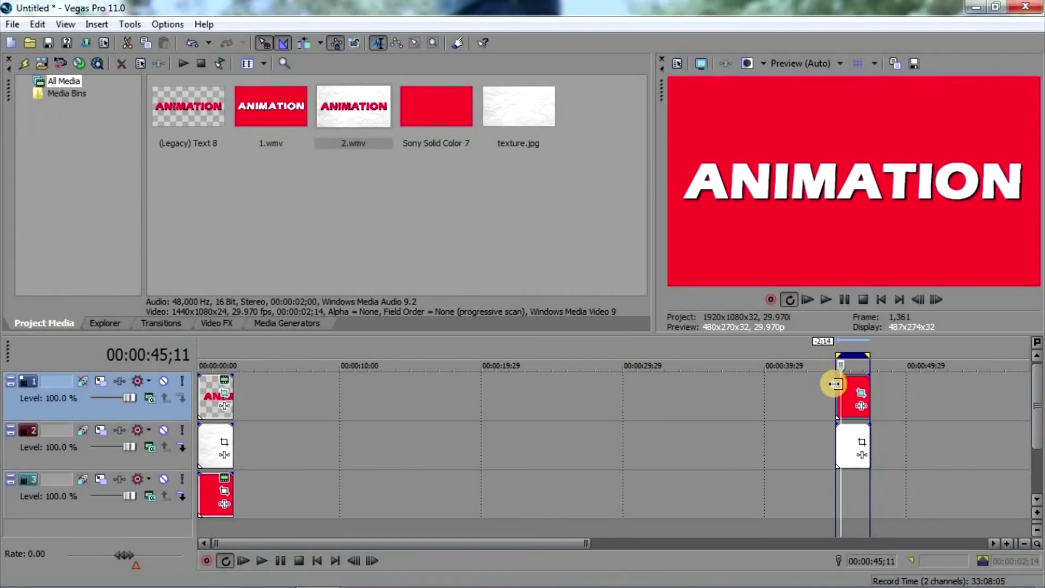
click(834, 380)
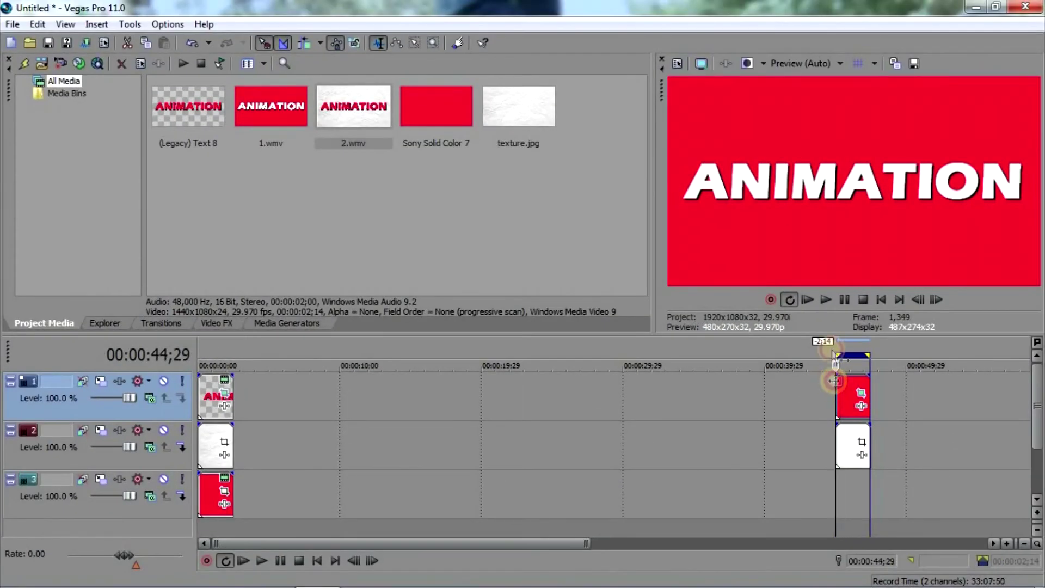
Play the wipe title from the clip start to review it.
click(840, 302)
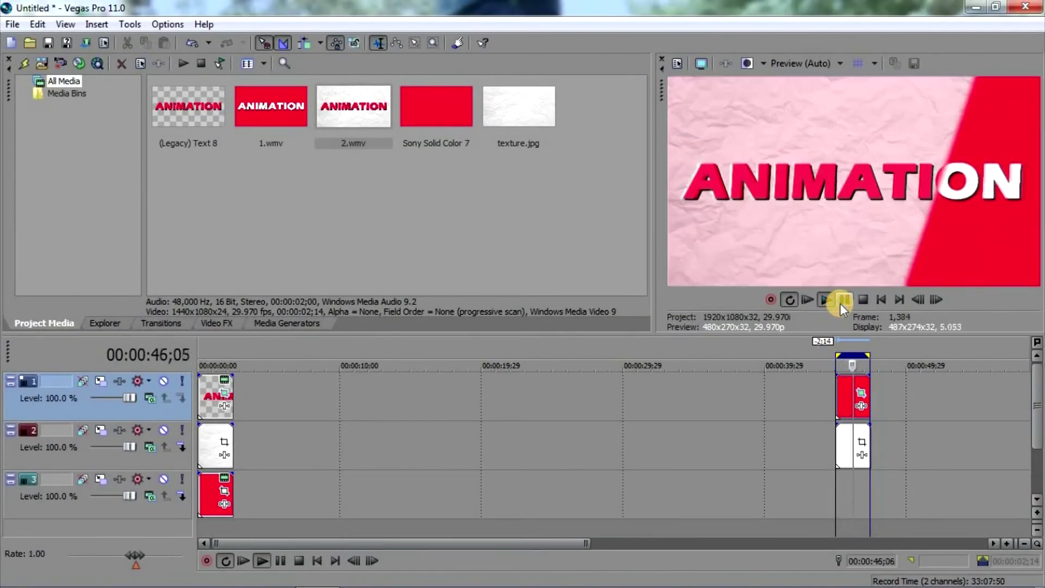
key(space)
click(841, 304)
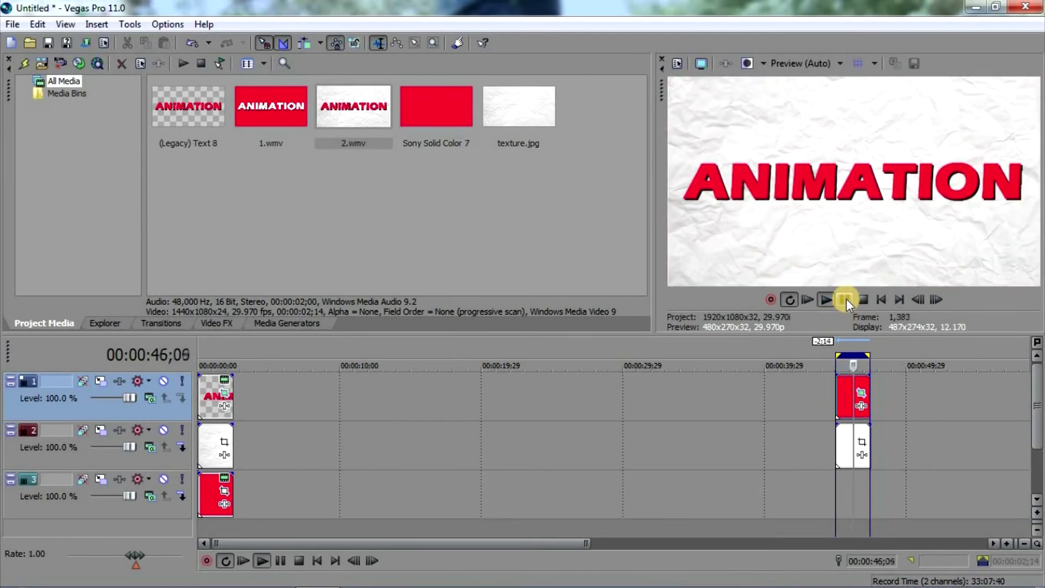
click(846, 301)
click(837, 394)
click(845, 298)
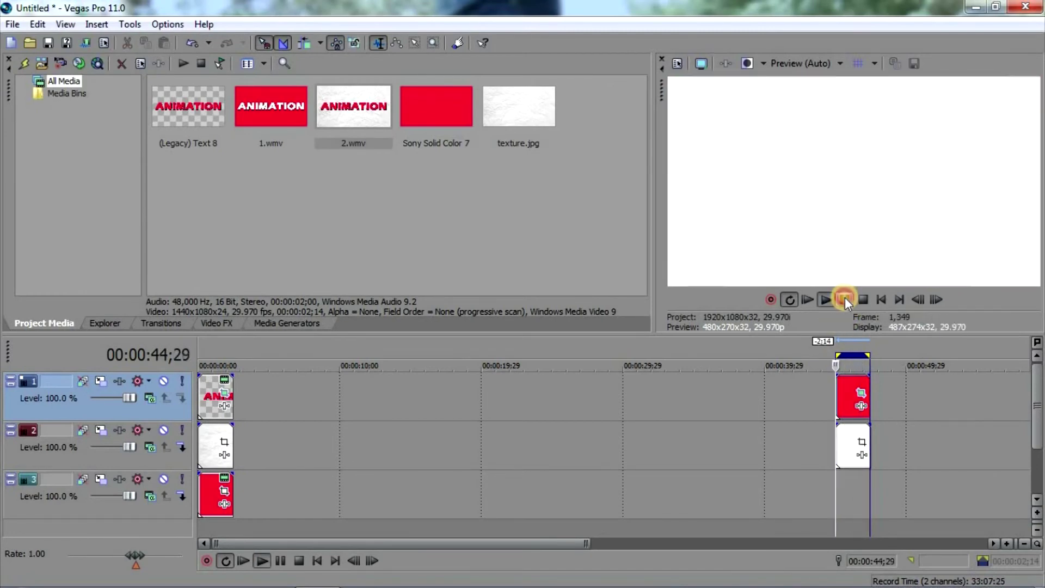
click(845, 297)
Inspect the red clip's mask in Pan/Crop, then close the window.
click(864, 400)
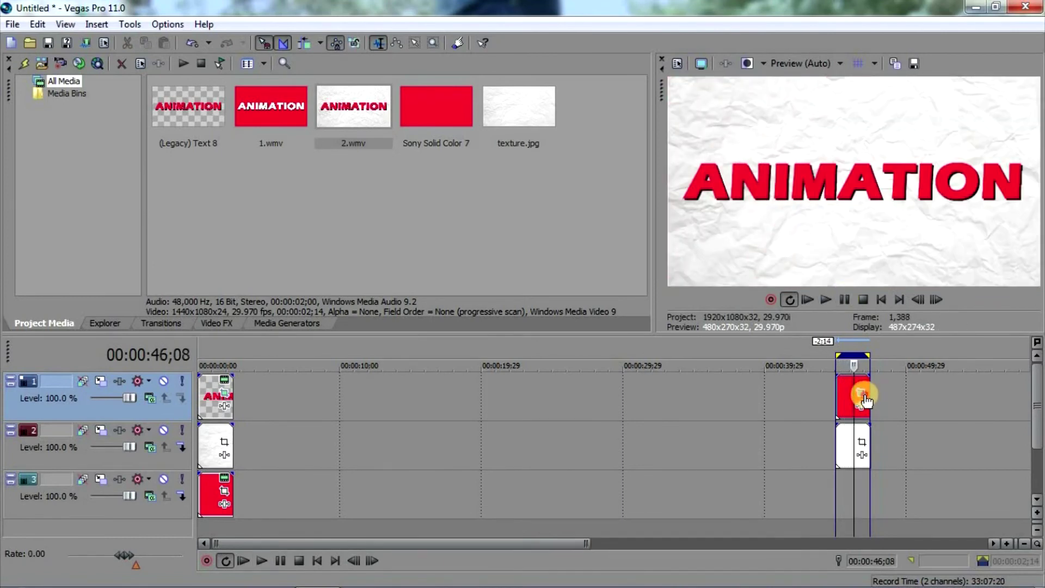
click(338, 542)
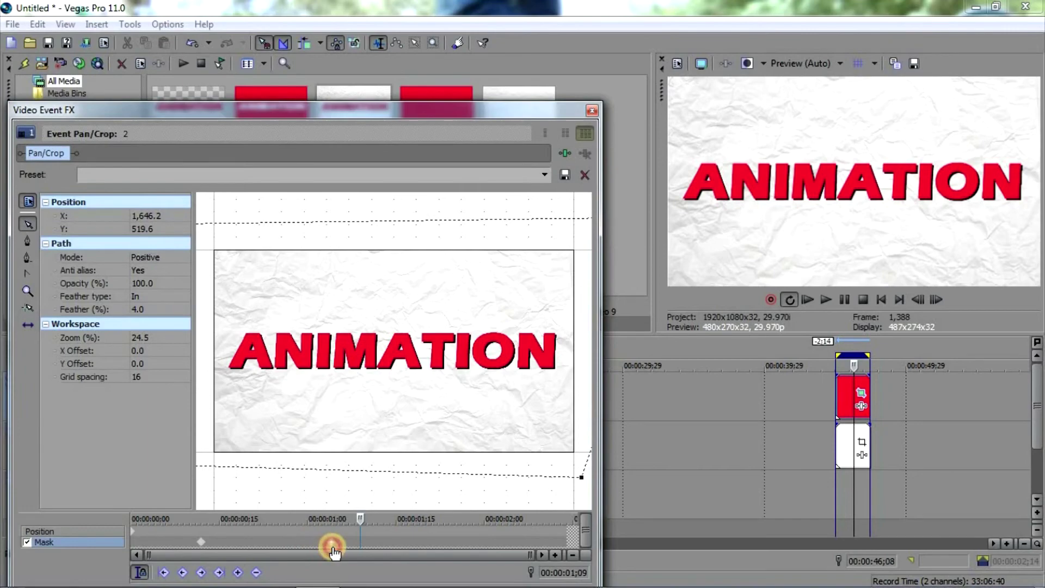
click(592, 111)
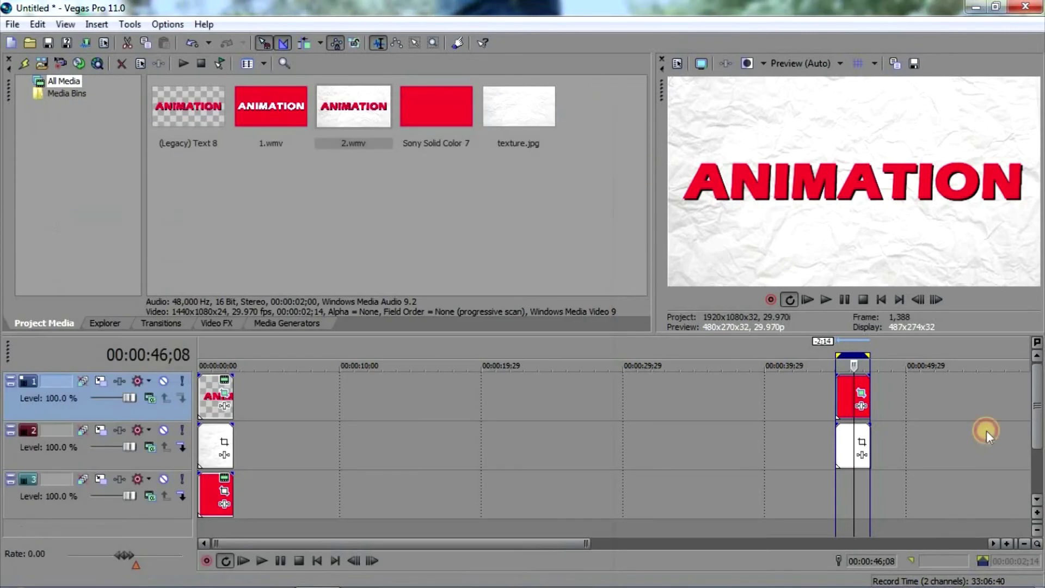
Replay the wipe from the clip start and bring up the Render As dialog.
click(832, 396)
click(845, 297)
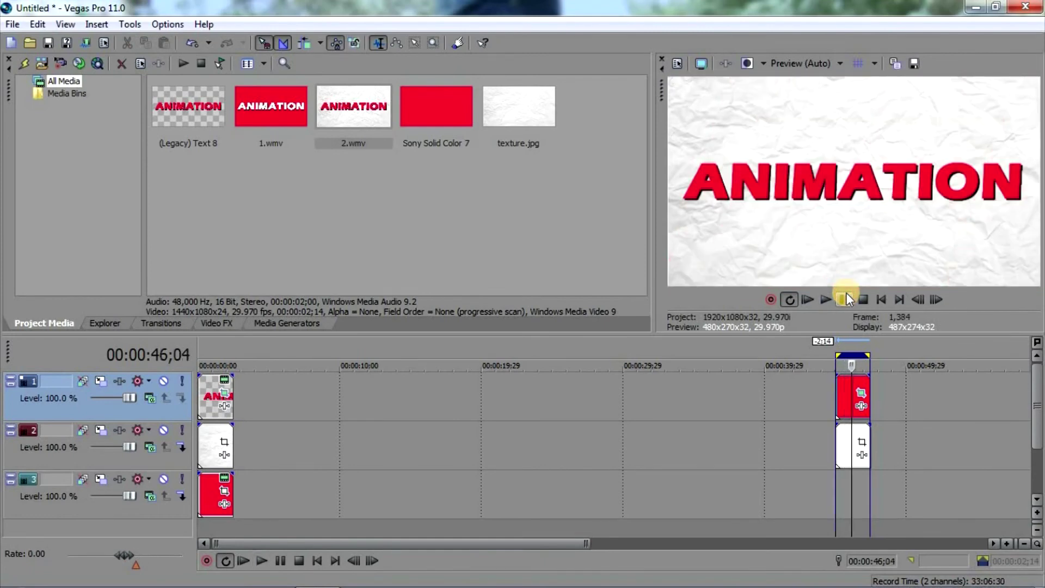
click(835, 401)
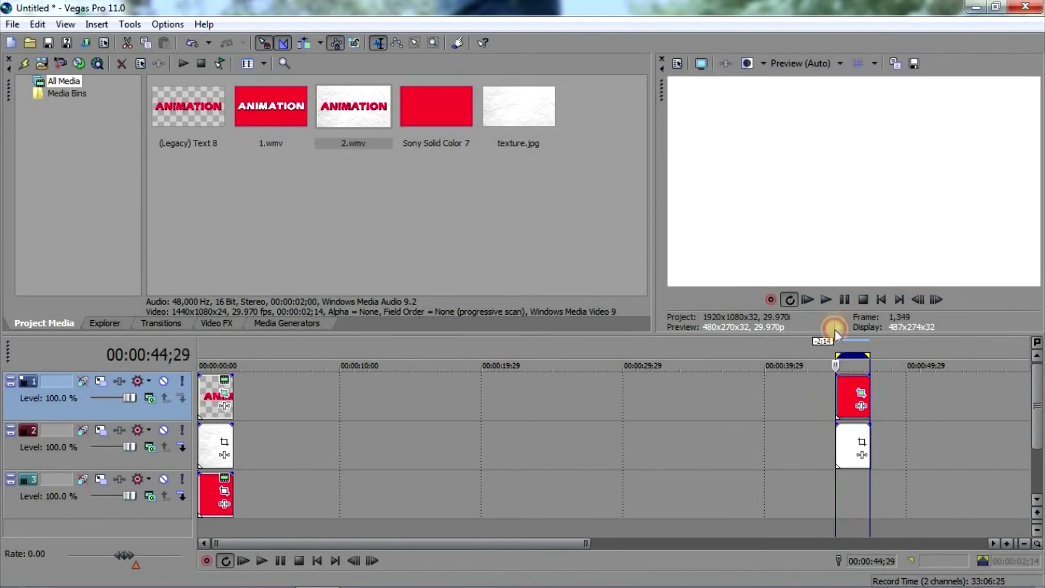
click(845, 301)
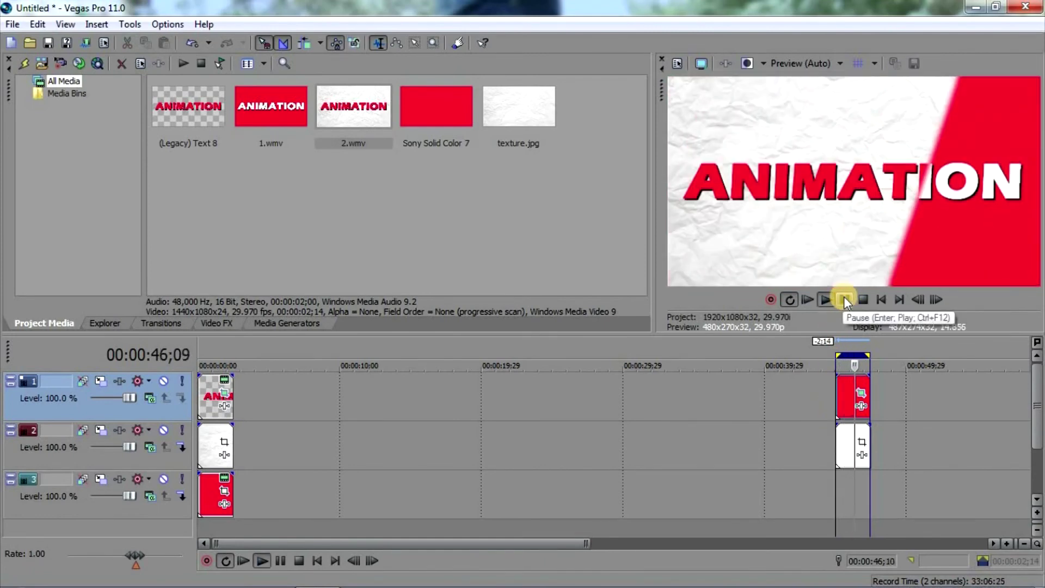
click(845, 301)
click(835, 392)
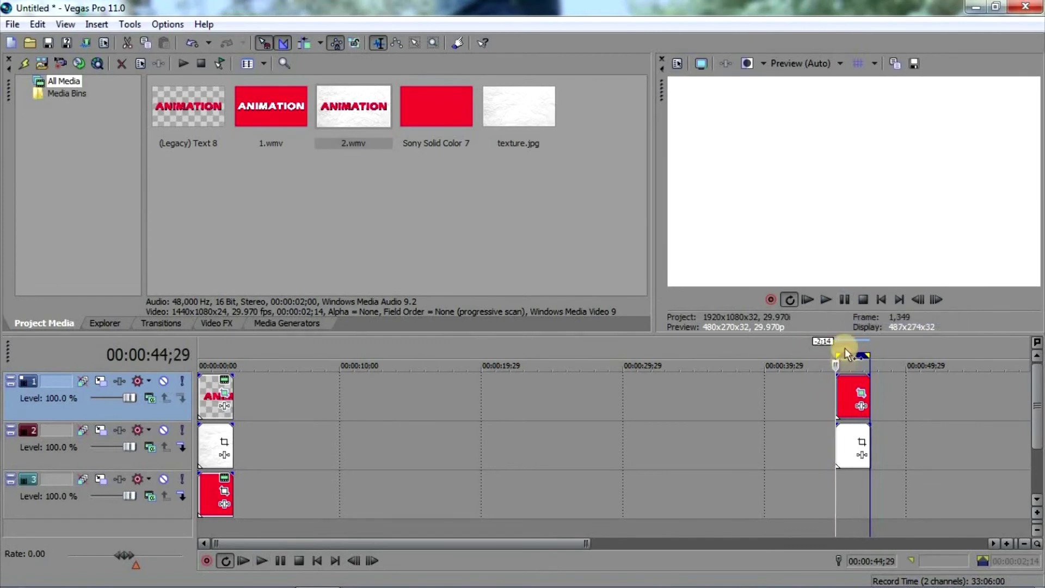
click(86, 42)
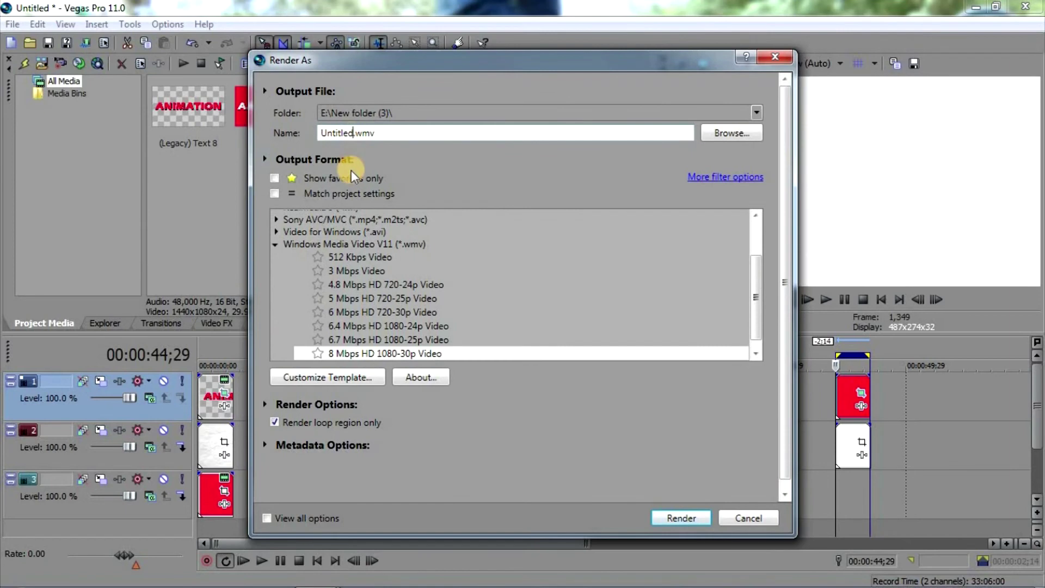
Render wipe.wmv to the Desktop as 8 Mbps HD 1080-30p WMV, then minimize Vegas.
key(BackSpace)
key(BackSpace)
key(BackSpace)
key(BackSpace)
key(BackSpace)
key(BackSpace)
key(BackSpace)
key(BackSpace)
text(wipe)
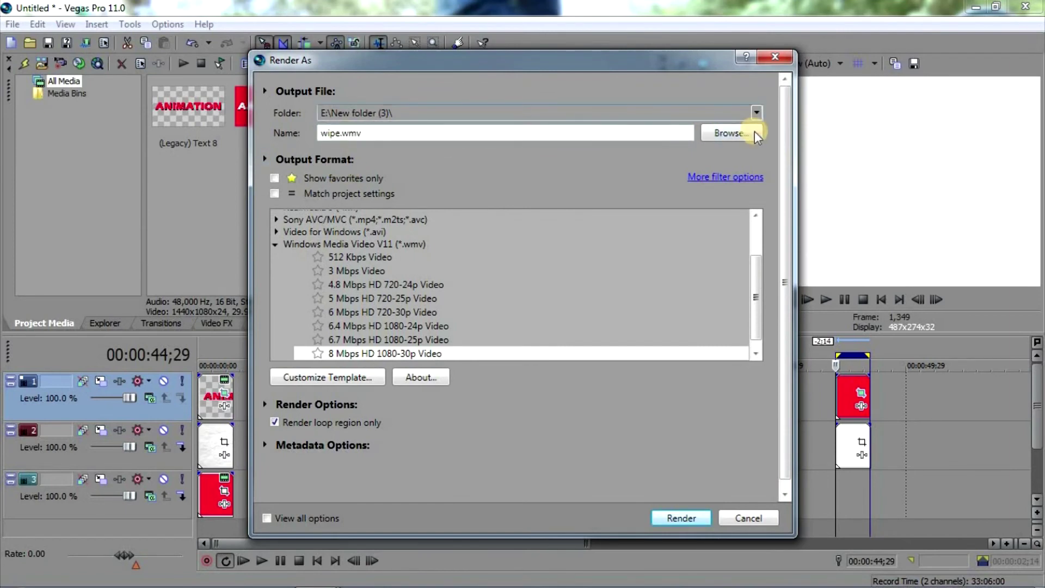
click(756, 134)
click(373, 207)
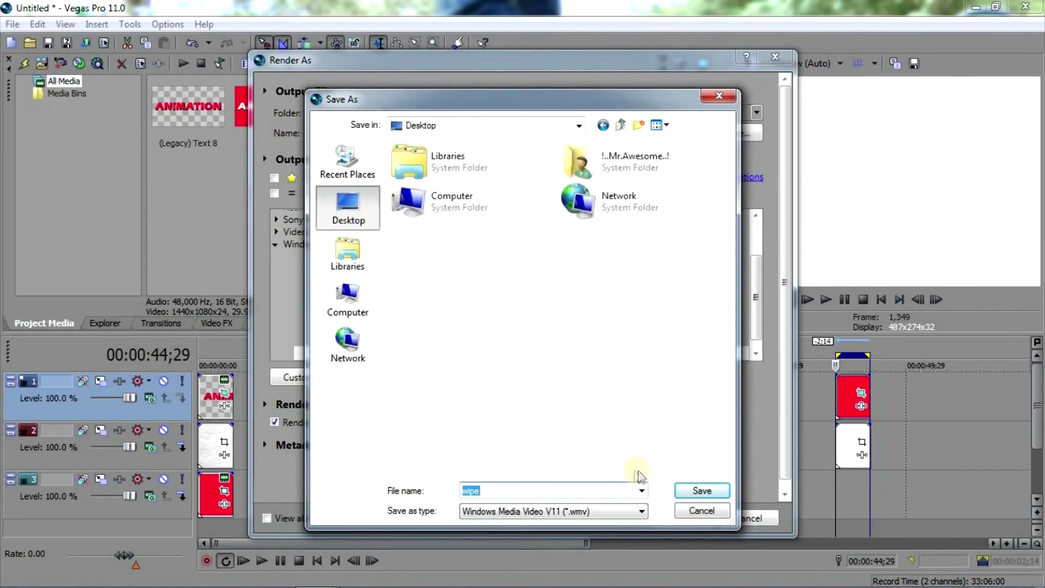
click(682, 491)
click(670, 516)
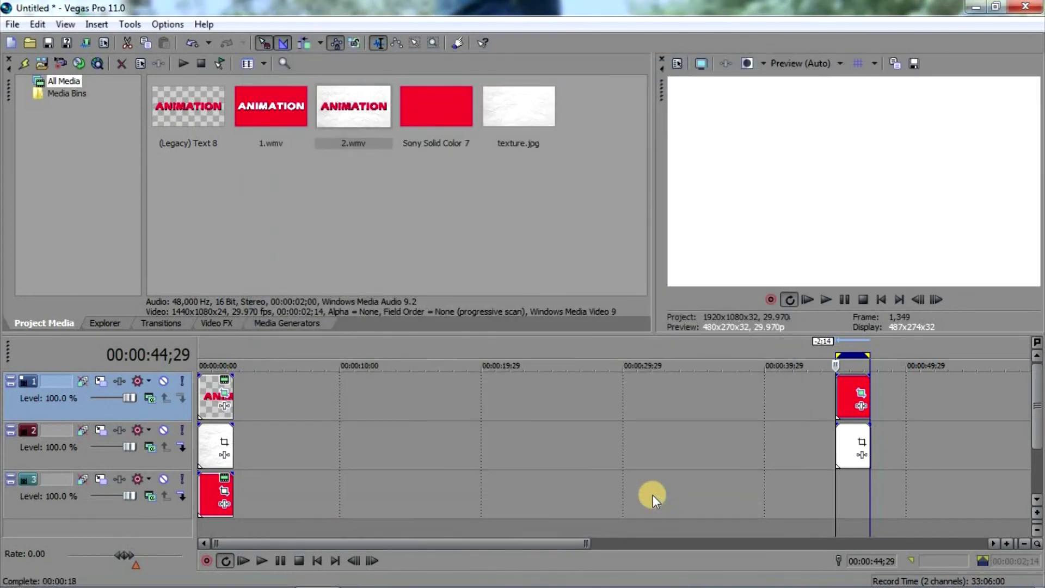
click(996, 7)
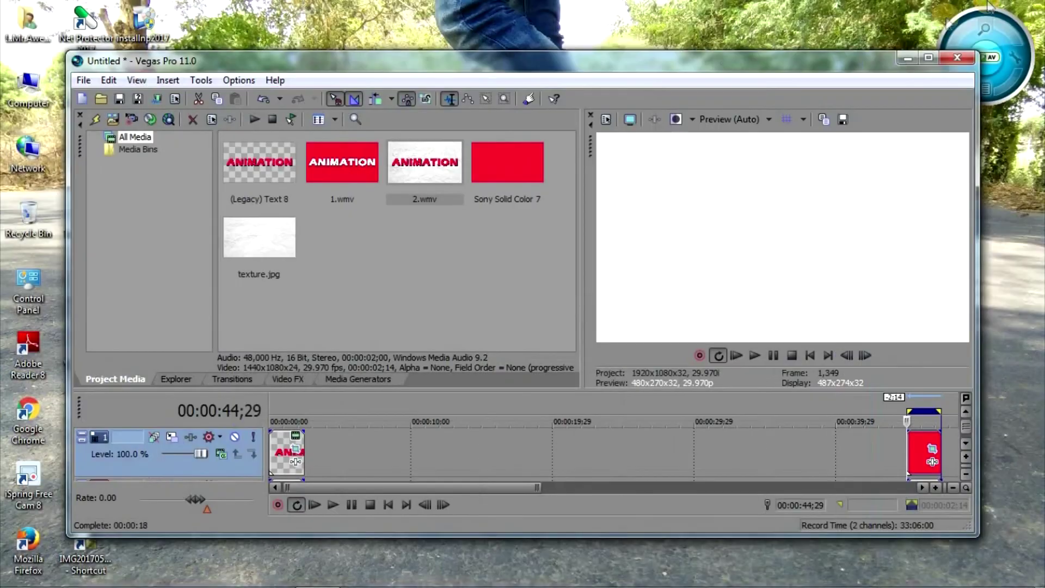
click(926, 59)
Watch wipe.wmv full screen in Media Player, close it, and restore Vegas maximized.
double_click(143, 413)
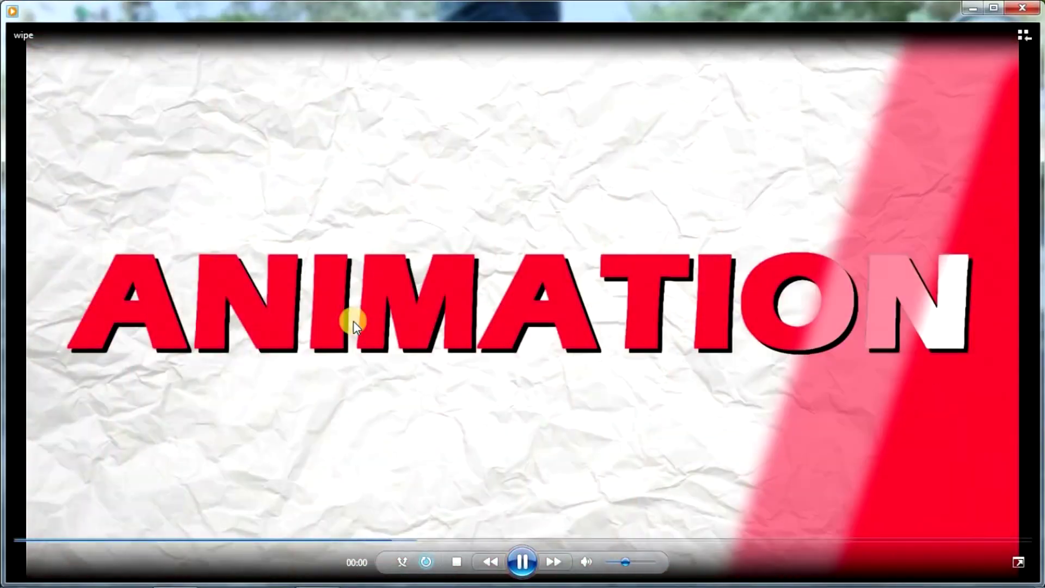
double_click(428, 442)
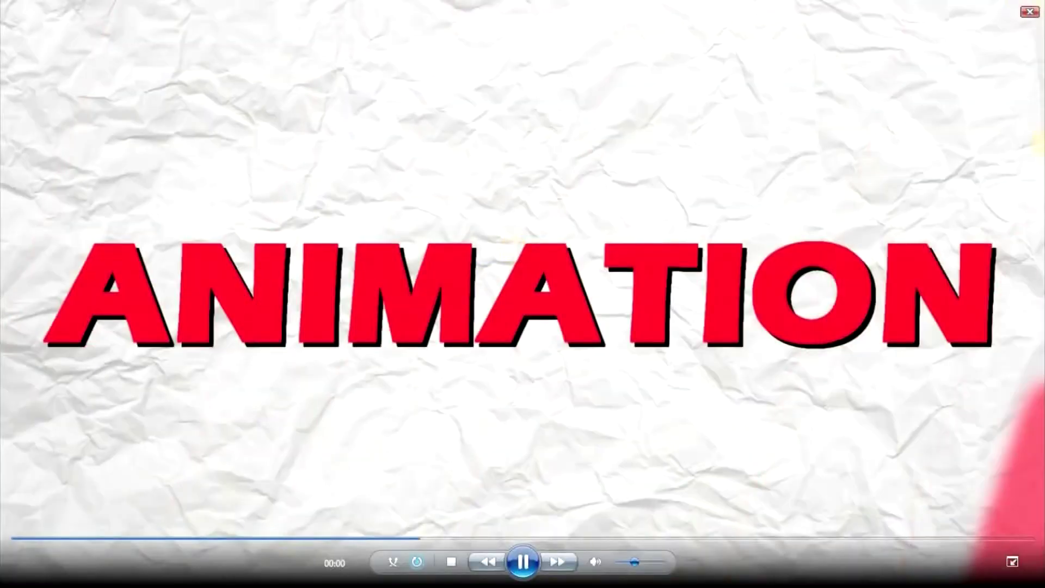
click(1030, 12)
click(299, 573)
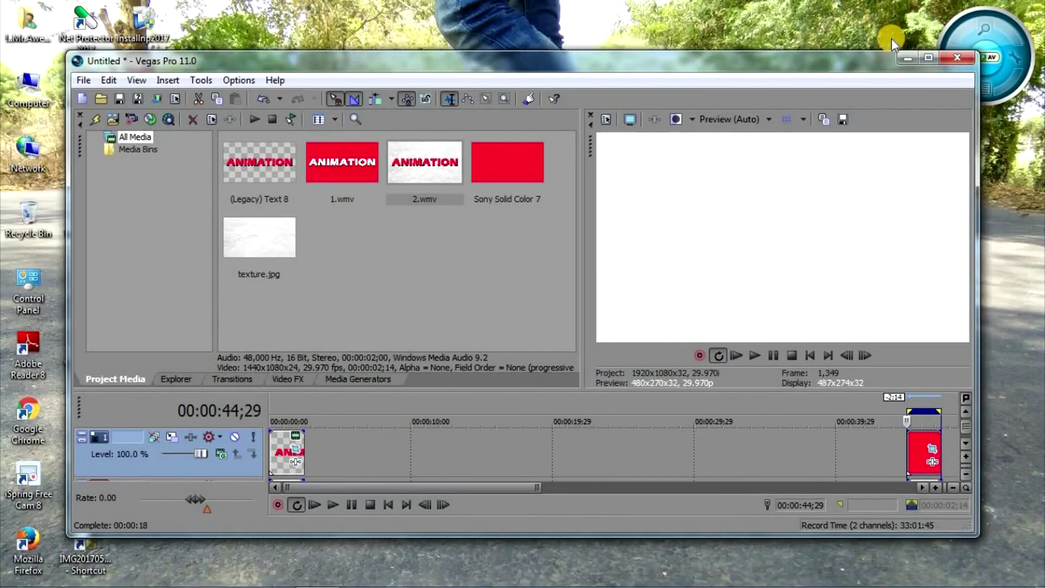
click(928, 57)
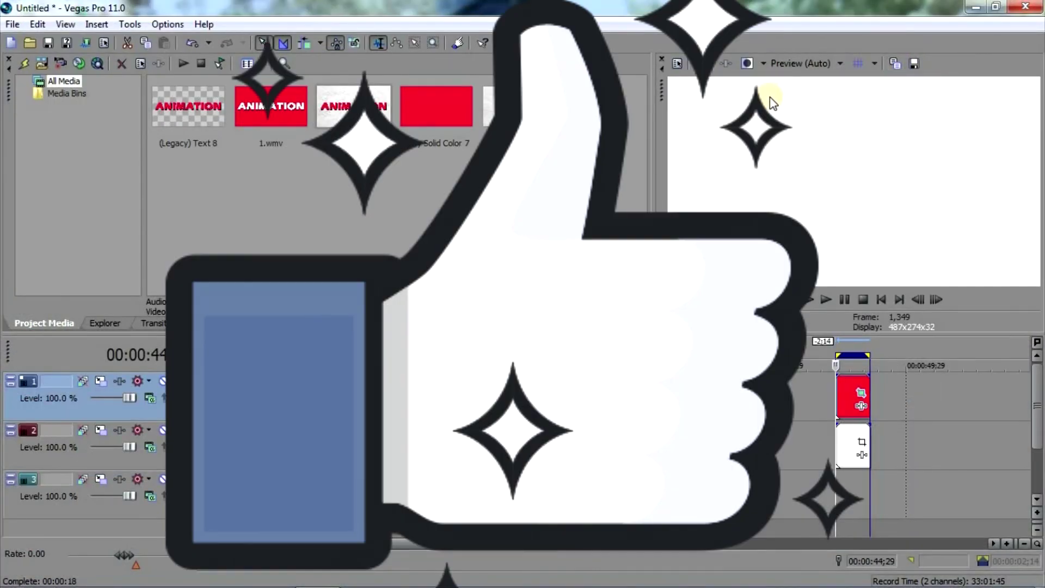